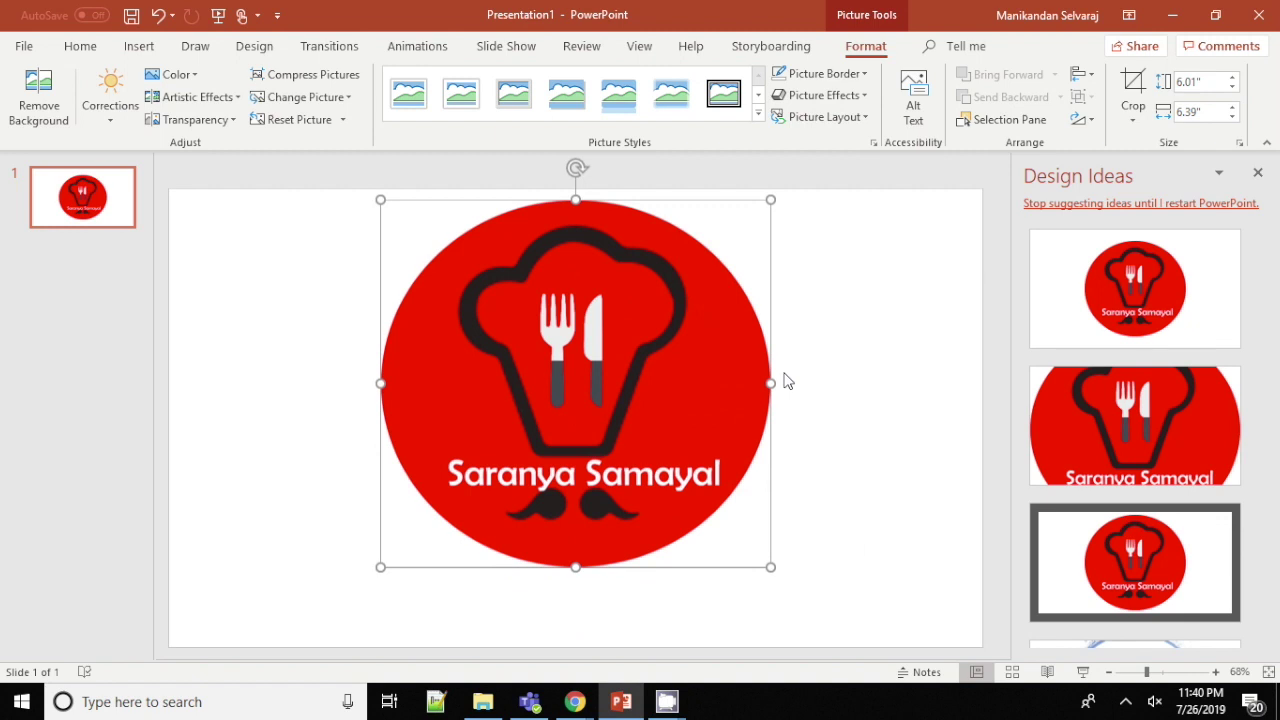
# Dismiss Design Ideas and drag the red chef logo to the slide's left side
pyautogui.click(1256, 176)
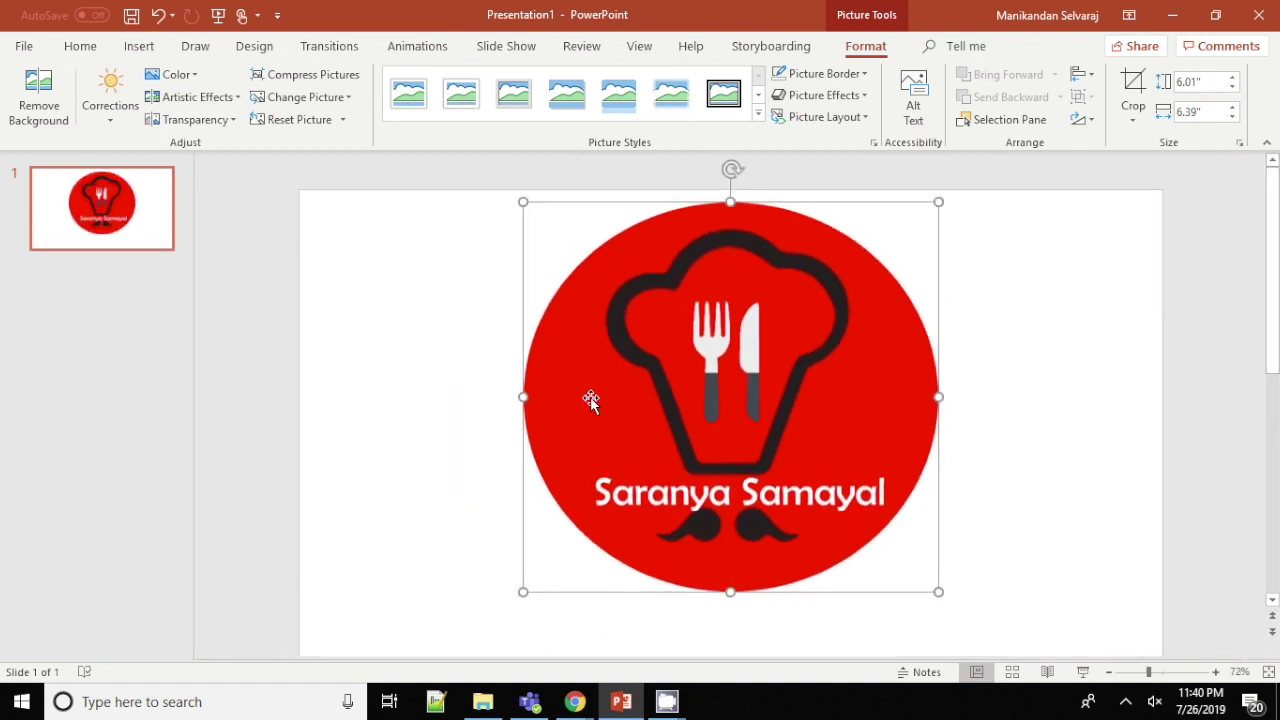
pyautogui.moveTo(418, 373); pyautogui.dragTo(383, 363)
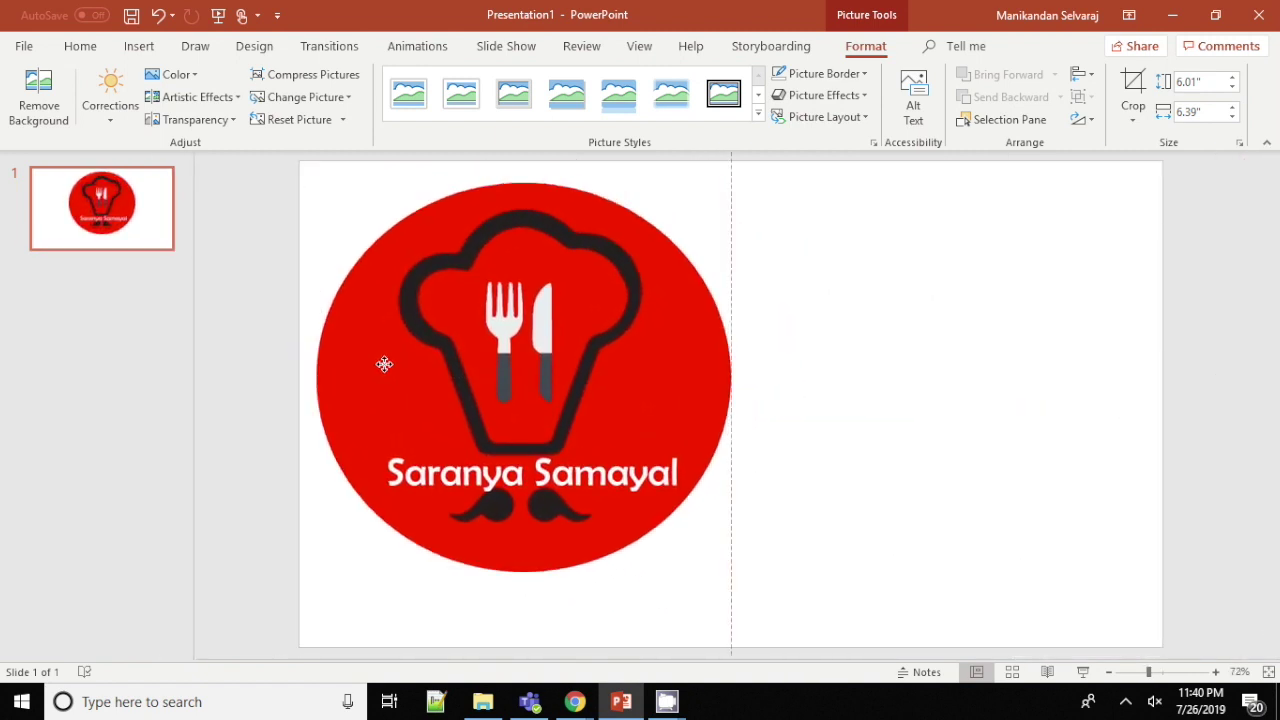
pyautogui.click(938, 368)
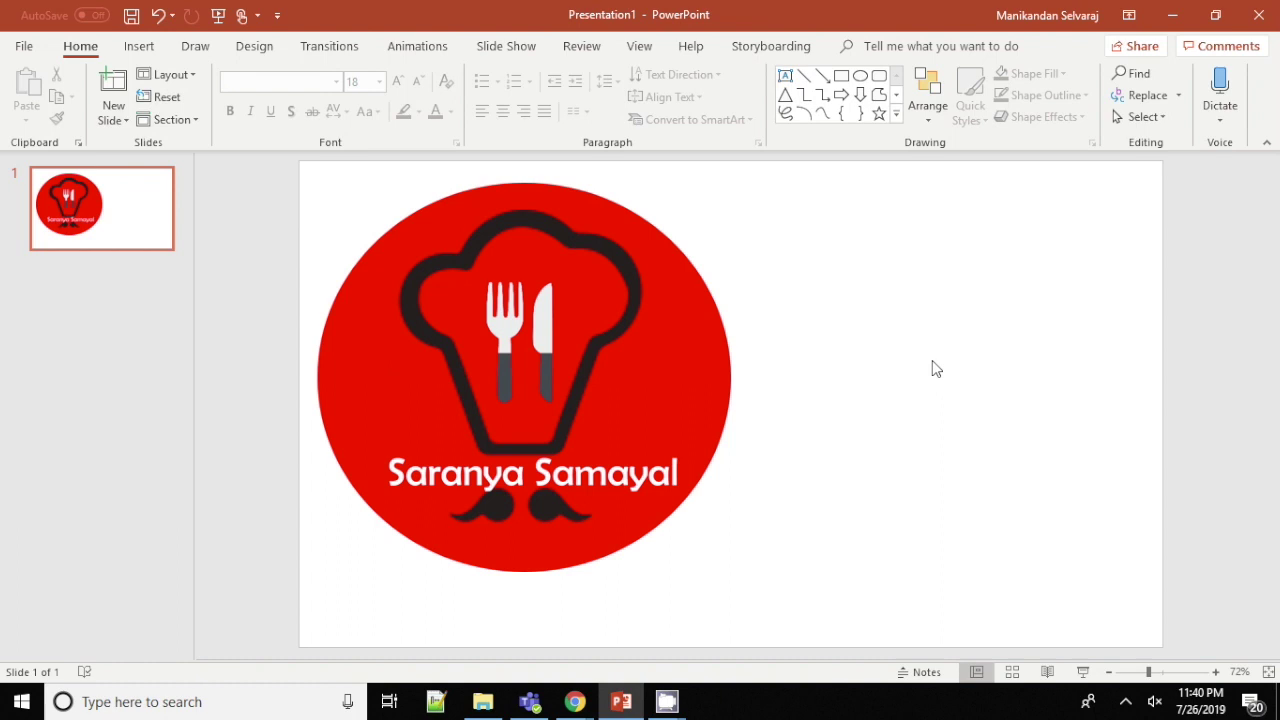
# Set the slide background to solid Black, Text 1 through Format Background
pyautogui.rightClick(935, 368)
pyautogui.press('Escape')
pyautogui.rightClick(935, 368)
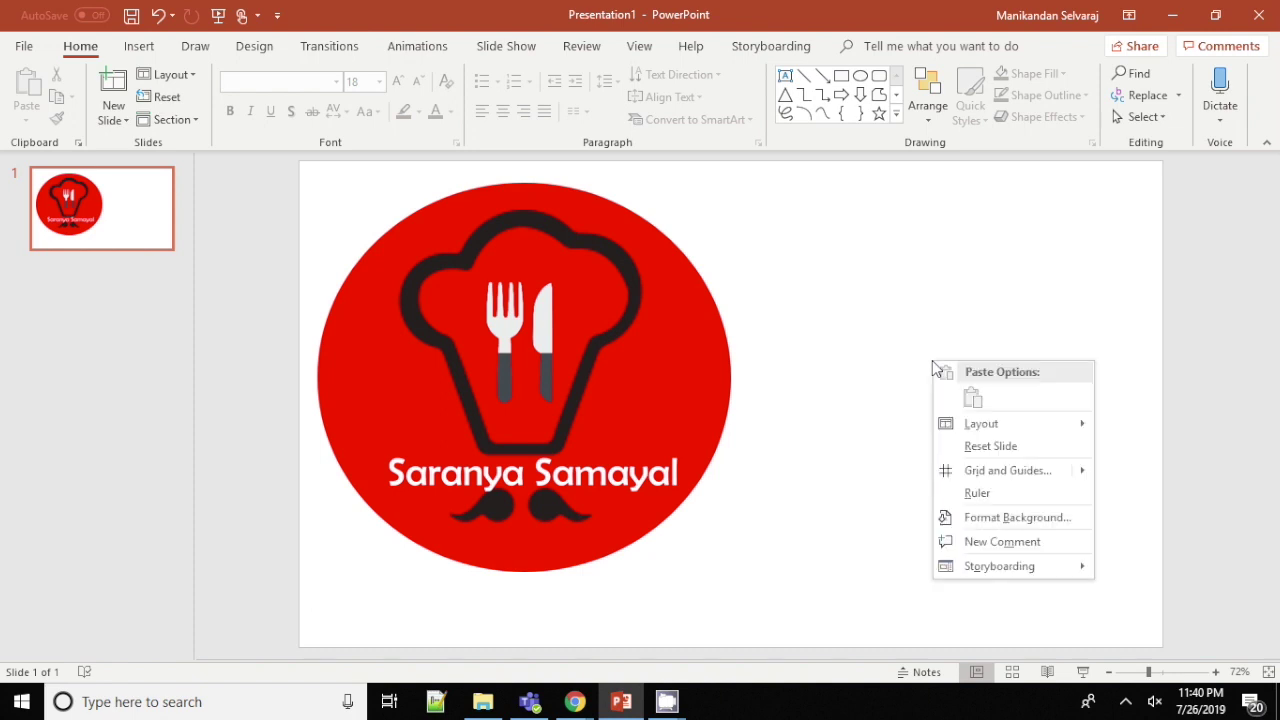
pyautogui.click(1017, 517)
pyautogui.click(1230, 397)
pyautogui.click(1140, 460)
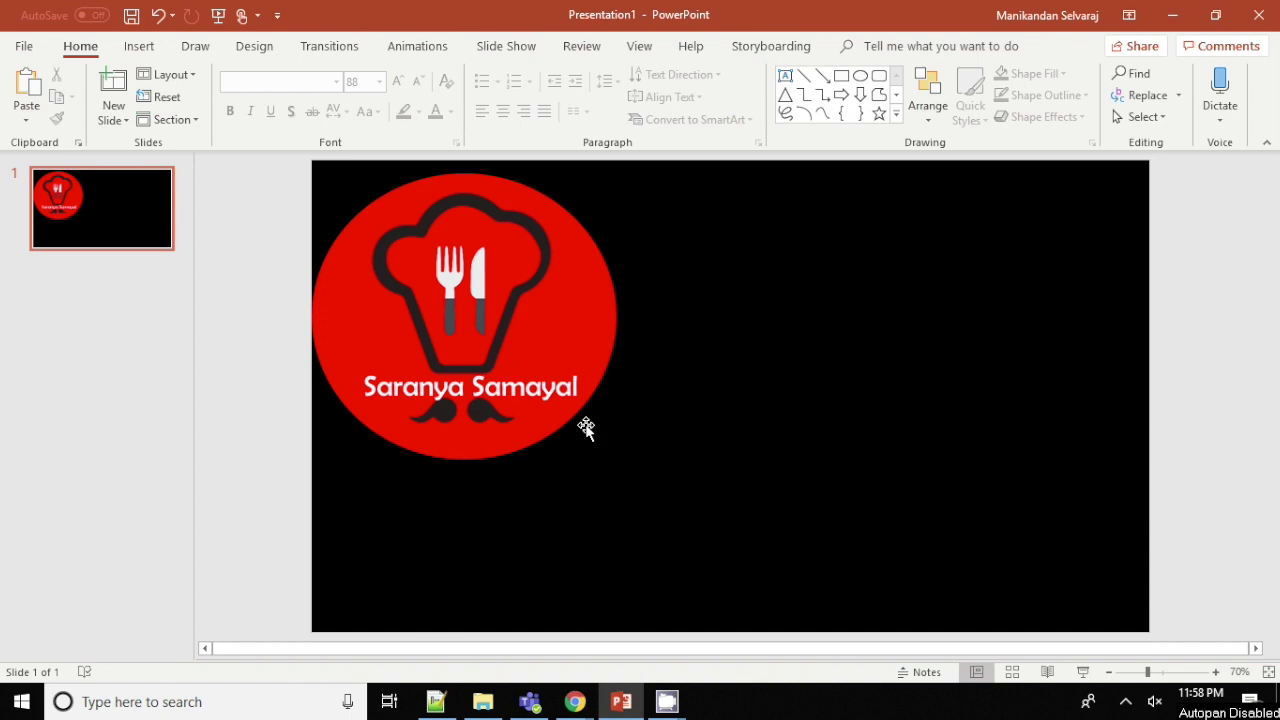
# Add a text box right of the logo with the pasted title 'Custom thumbnail Creation in Windows'
pyautogui.click(786, 80)
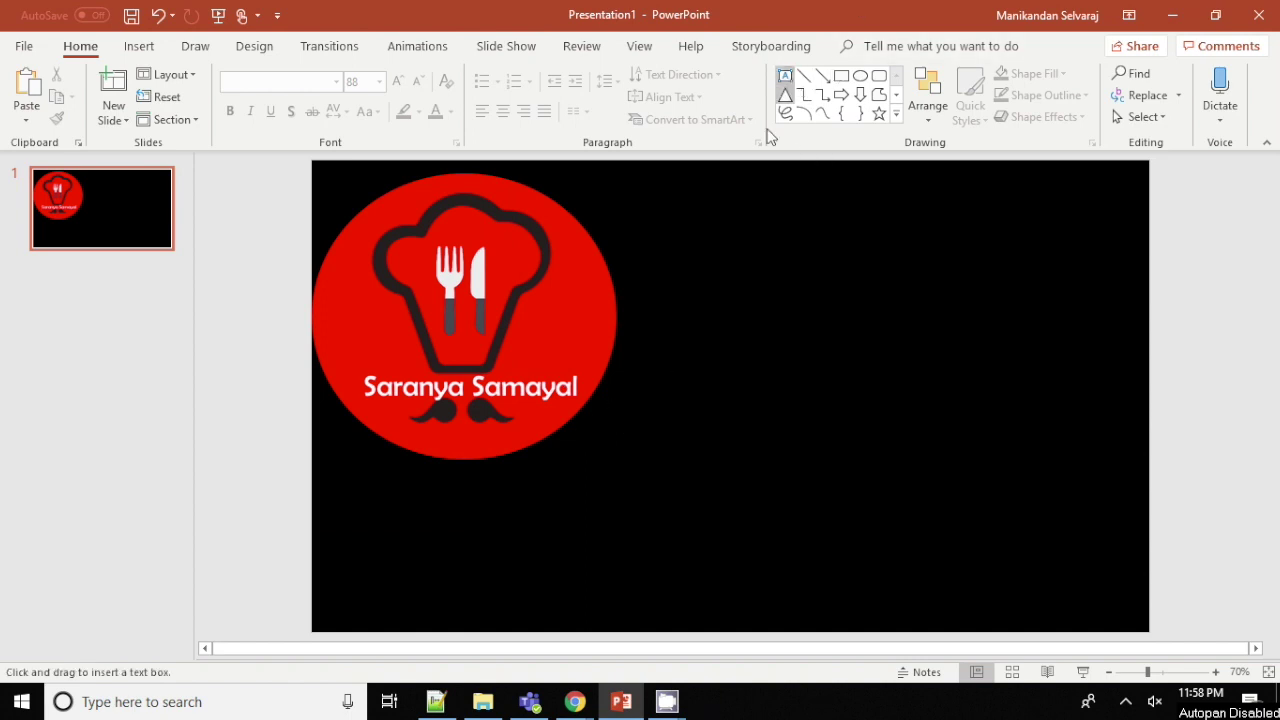
pyautogui.click(688, 301)
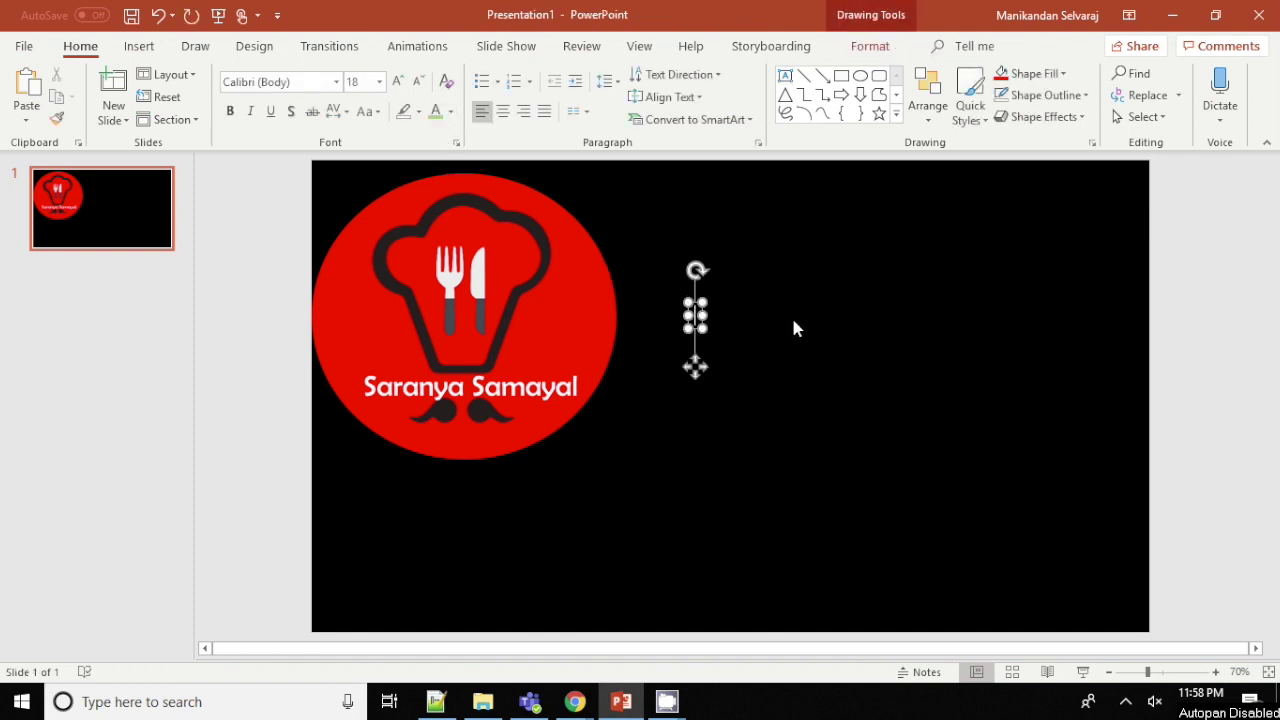
pyautogui.write('Custom thumbnail Creation in Windows')
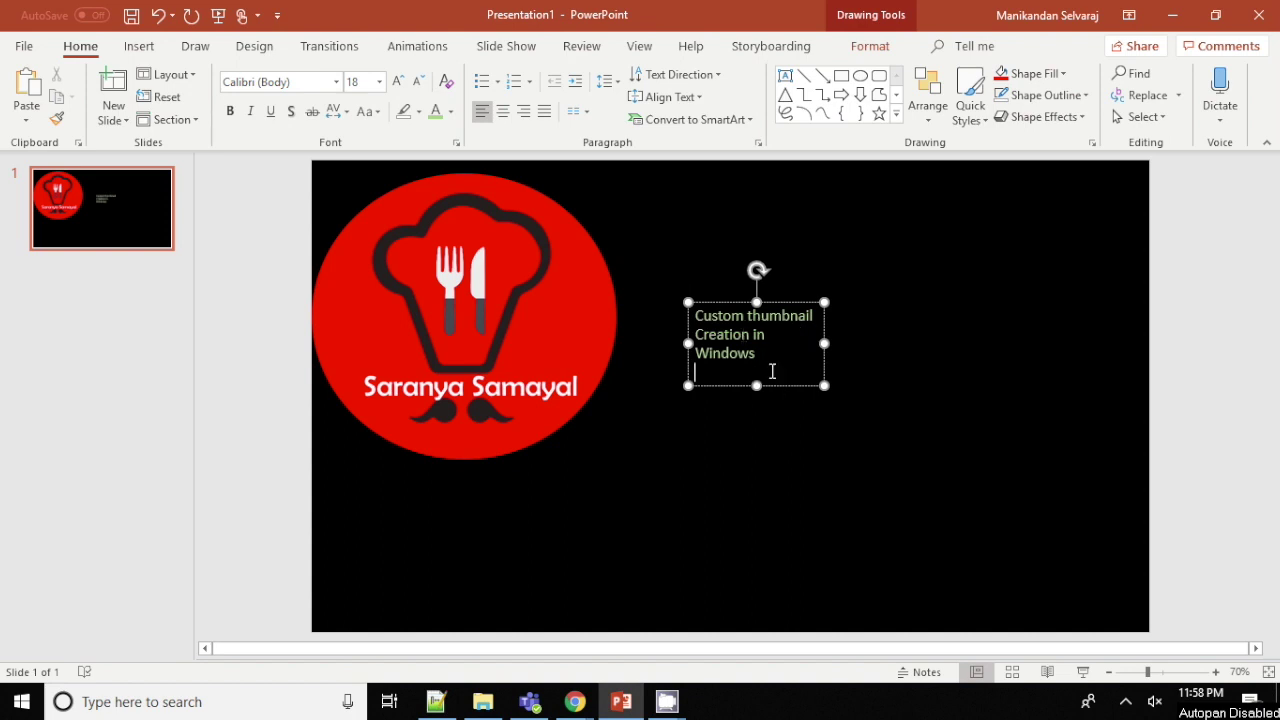
# Select the whole title and enlarge it step by step toward 80 pt
pyautogui.moveTo(772, 367); pyautogui.dragTo(694, 312)
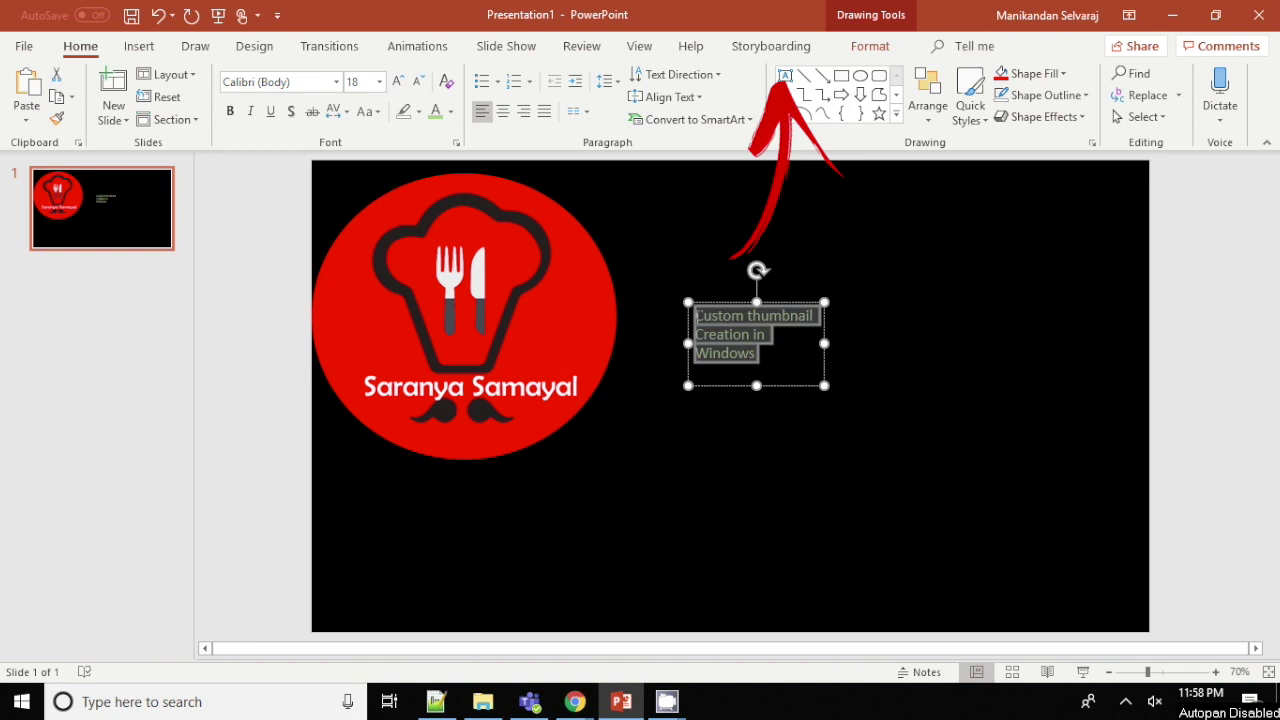
pyautogui.click(398, 88)
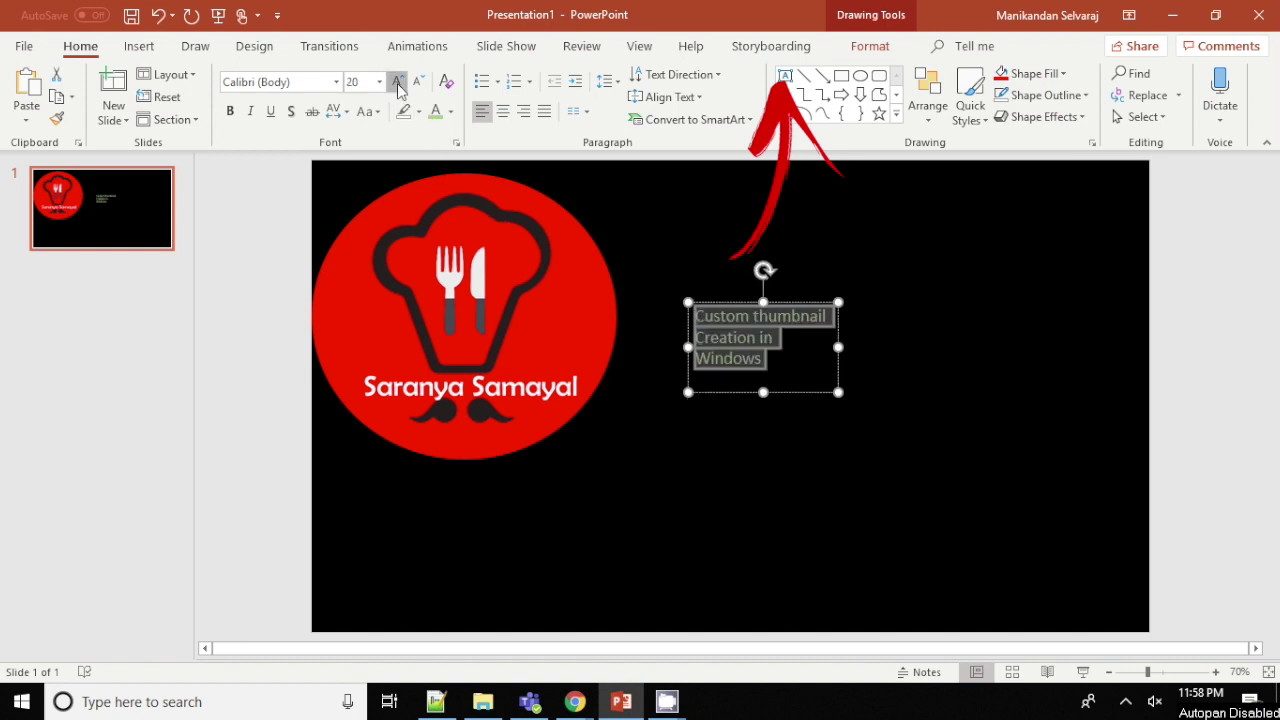
pyautogui.click(398, 88)
pyautogui.click(398, 88)
pyautogui.click(398, 88)
pyautogui.click(398, 88)
pyautogui.click(398, 88)
pyautogui.click(398, 88)
pyautogui.click(398, 88)
pyautogui.click(398, 88)
pyautogui.click(398, 88)
pyautogui.click(398, 88)
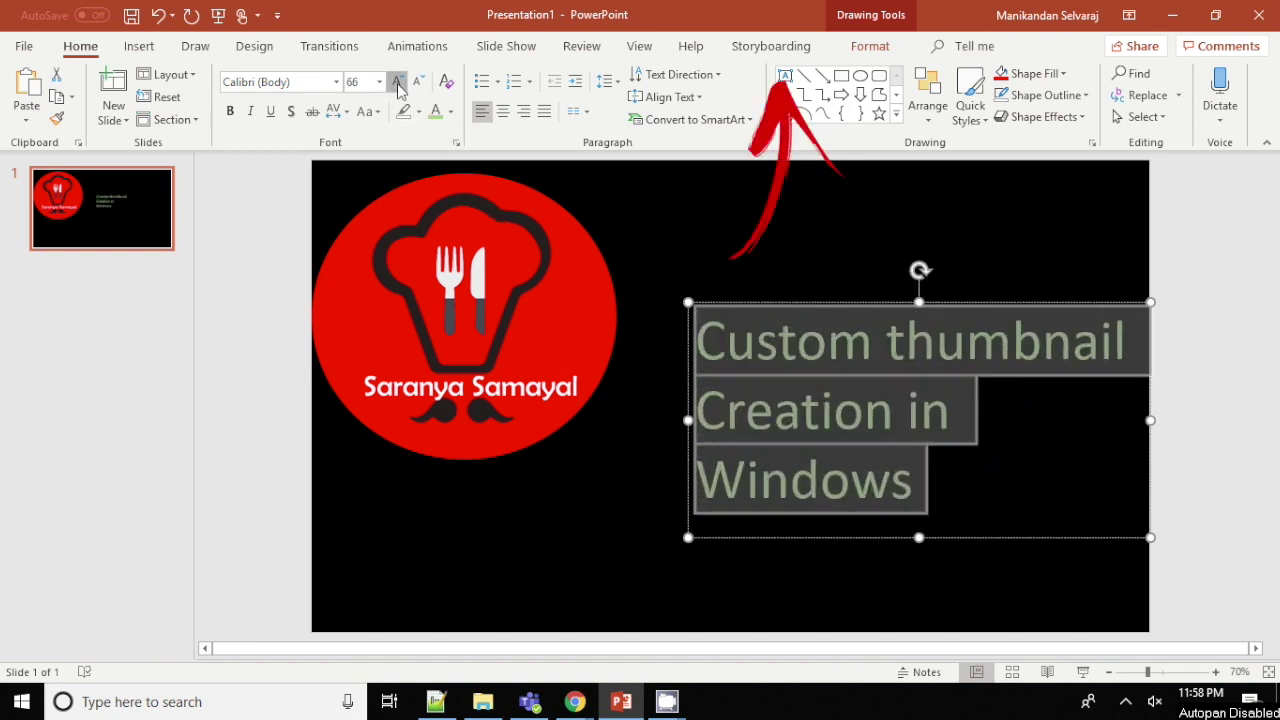
pyautogui.click(398, 88)
pyautogui.click(398, 88)
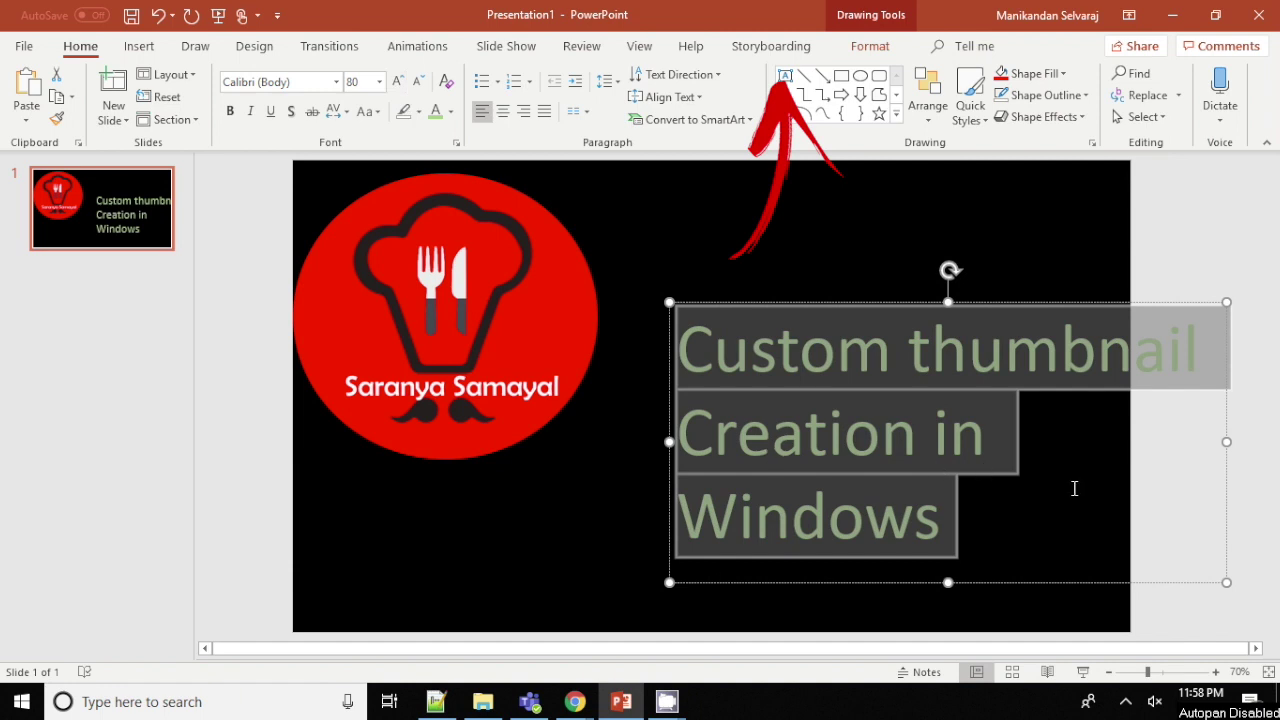
# Move the title box up beside the logo and narrow it so the text wraps
pyautogui.click(723, 366)
pyautogui.moveTo(672, 386); pyautogui.dragTo(596, 304)
pyautogui.moveTo(1149, 354); pyautogui.dragTo(1103, 363)
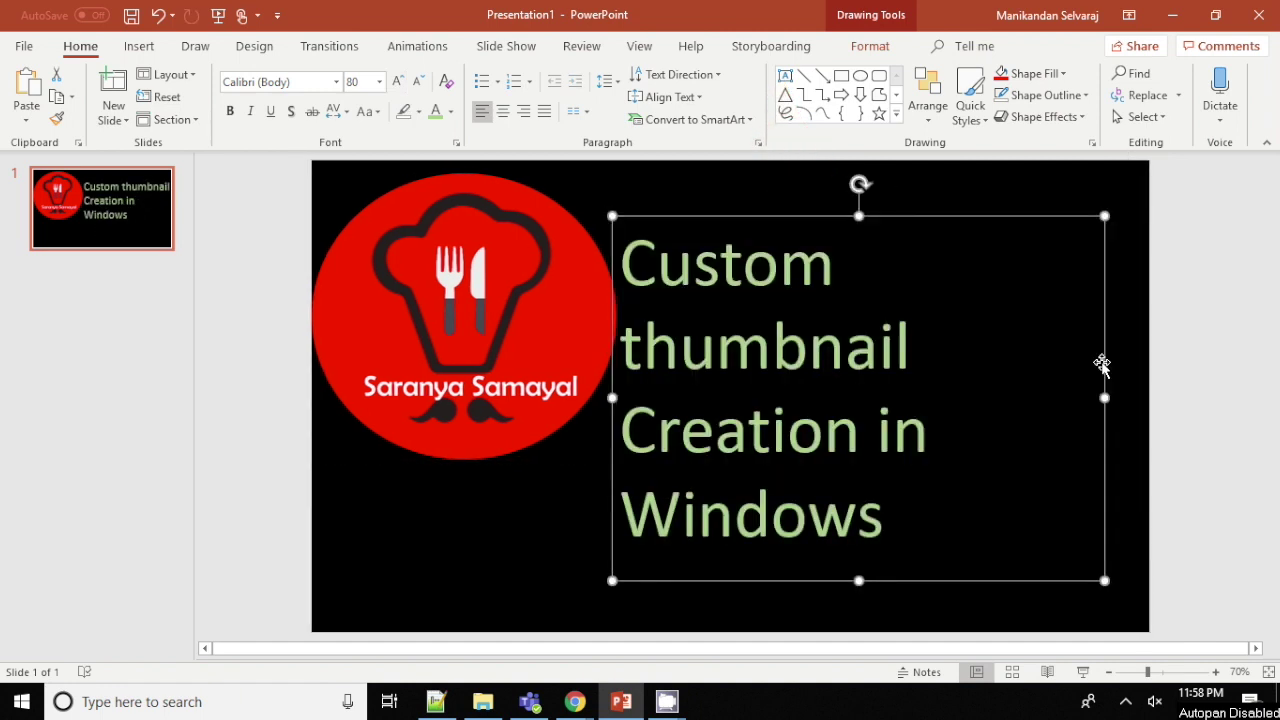
pyautogui.click(507, 514)
# Make the whole title green, bold, in Berlin Sans FB
pyautogui.click(757, 340)
pyautogui.doubleClick(757, 340)
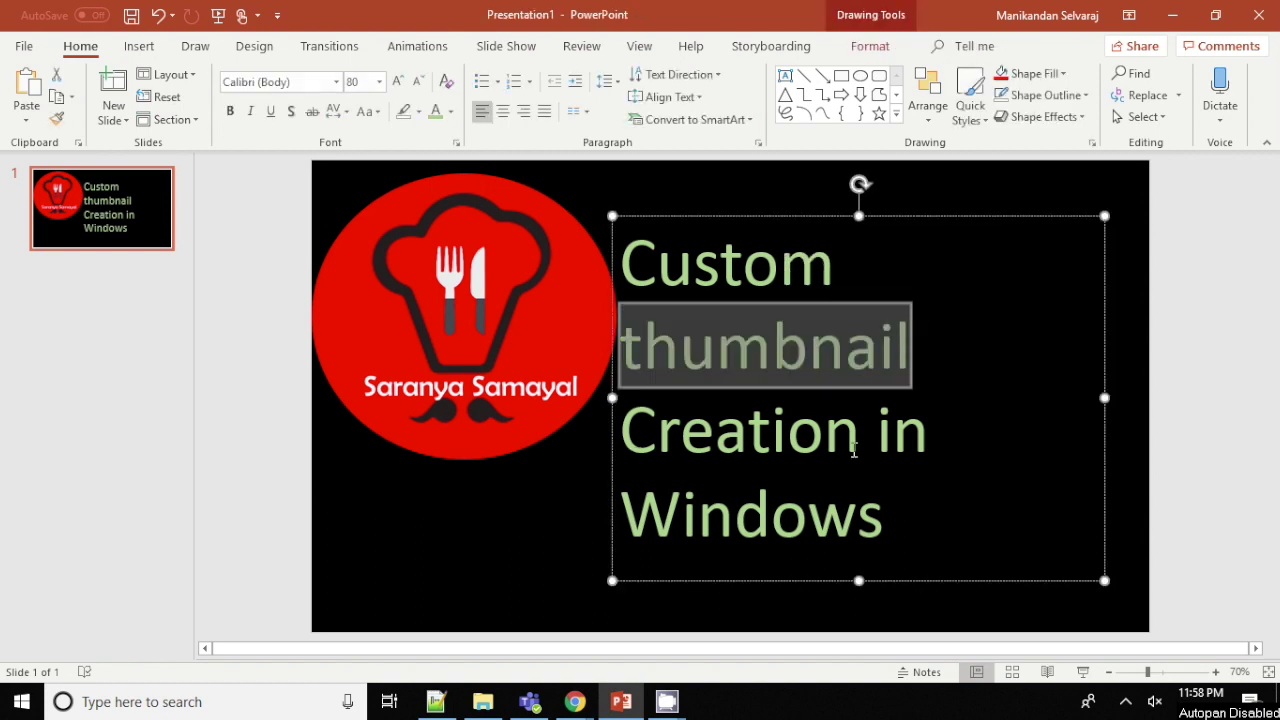
pyautogui.hotkey('ctrl', 'a')
pyautogui.click(451, 111)
pyautogui.click(528, 262)
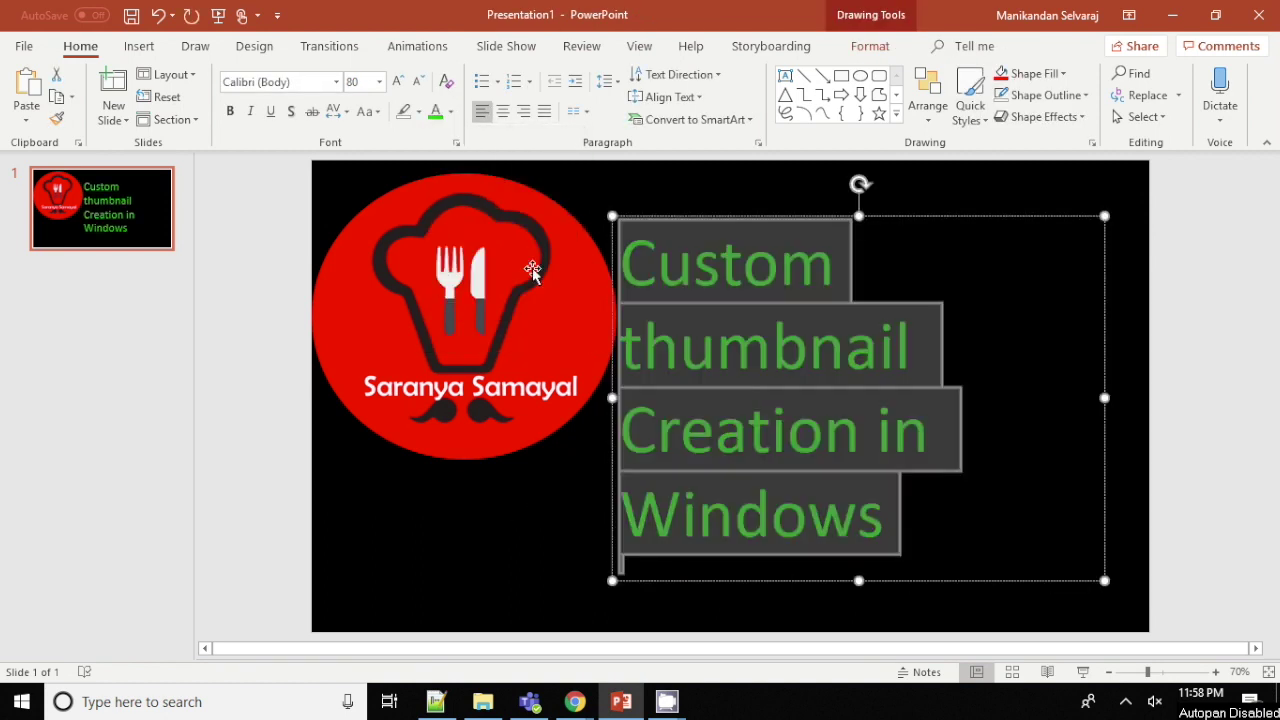
pyautogui.click(337, 84)
pyautogui.click(289, 196)
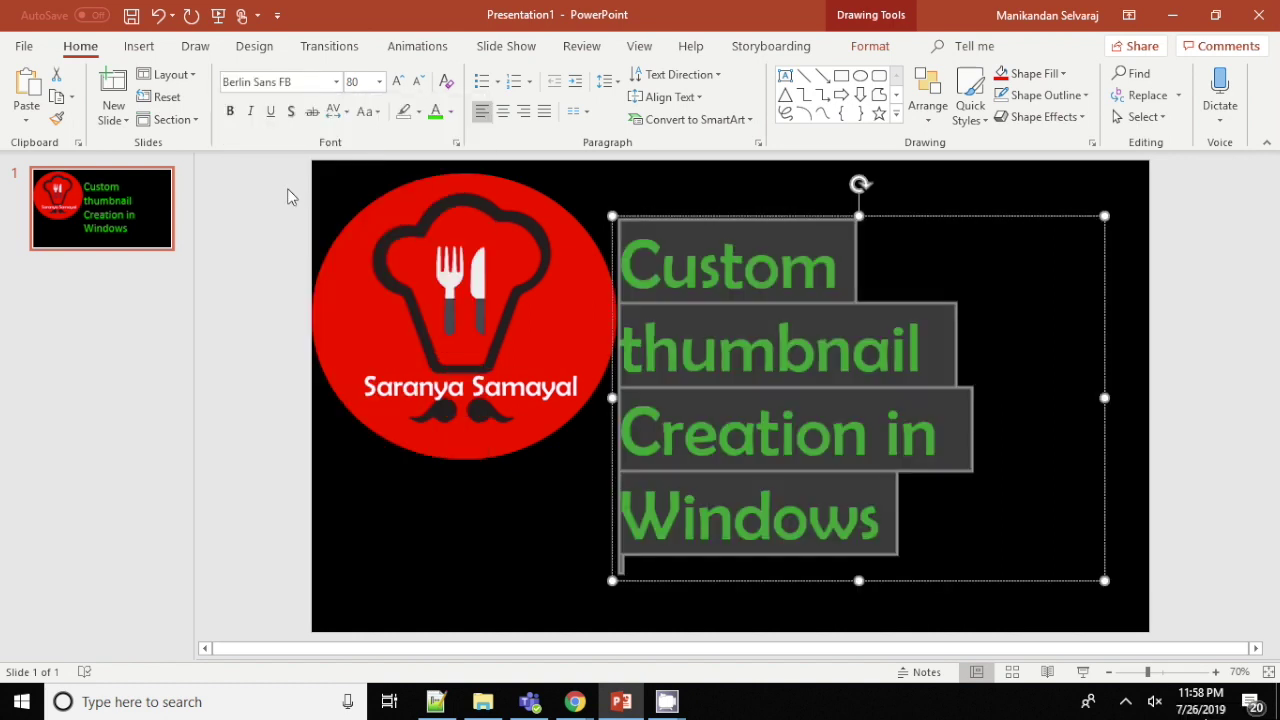
pyautogui.click(231, 115)
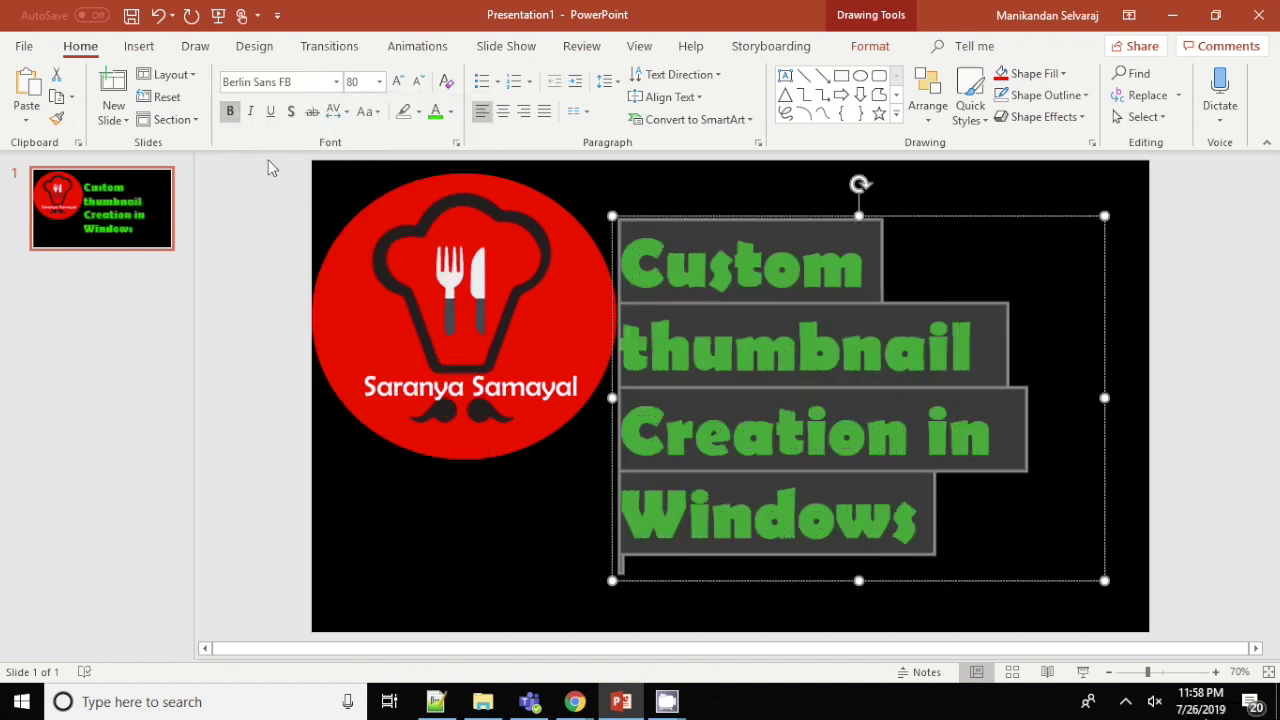
# Nudge the title box slightly higher on the slide
pyautogui.click(988, 268)
pyautogui.click(543, 554)
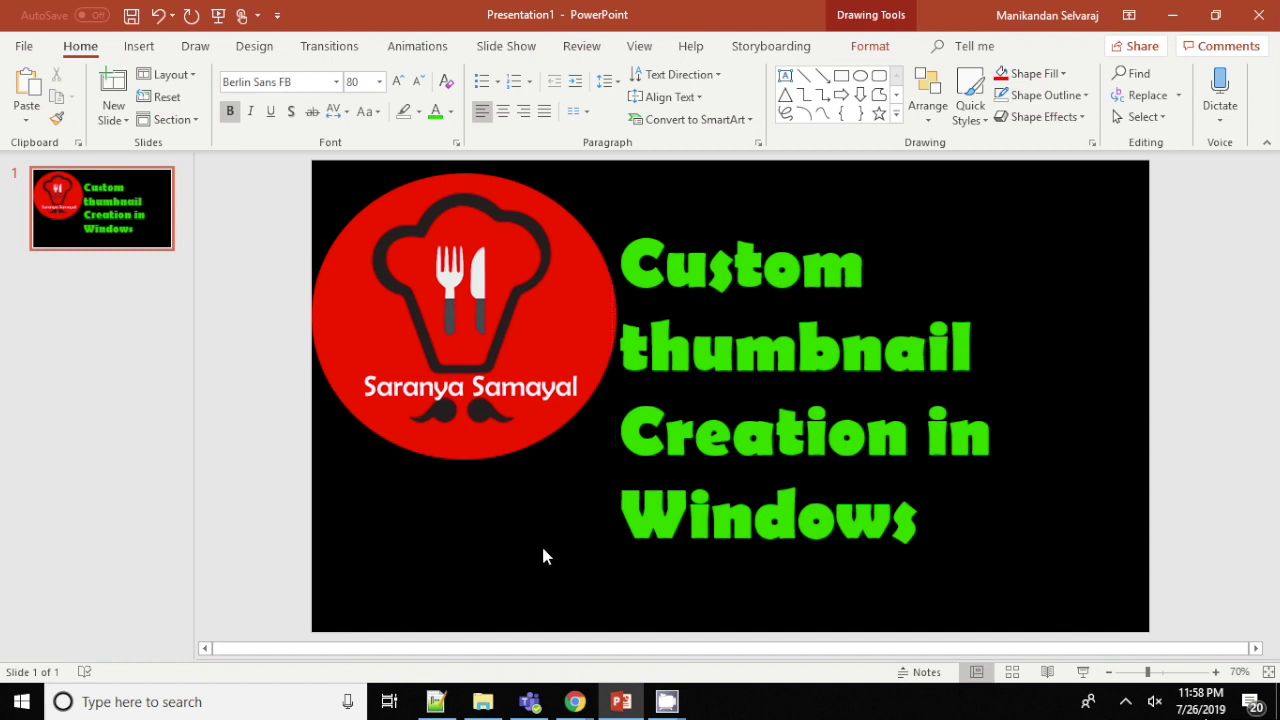
pyautogui.click(697, 325)
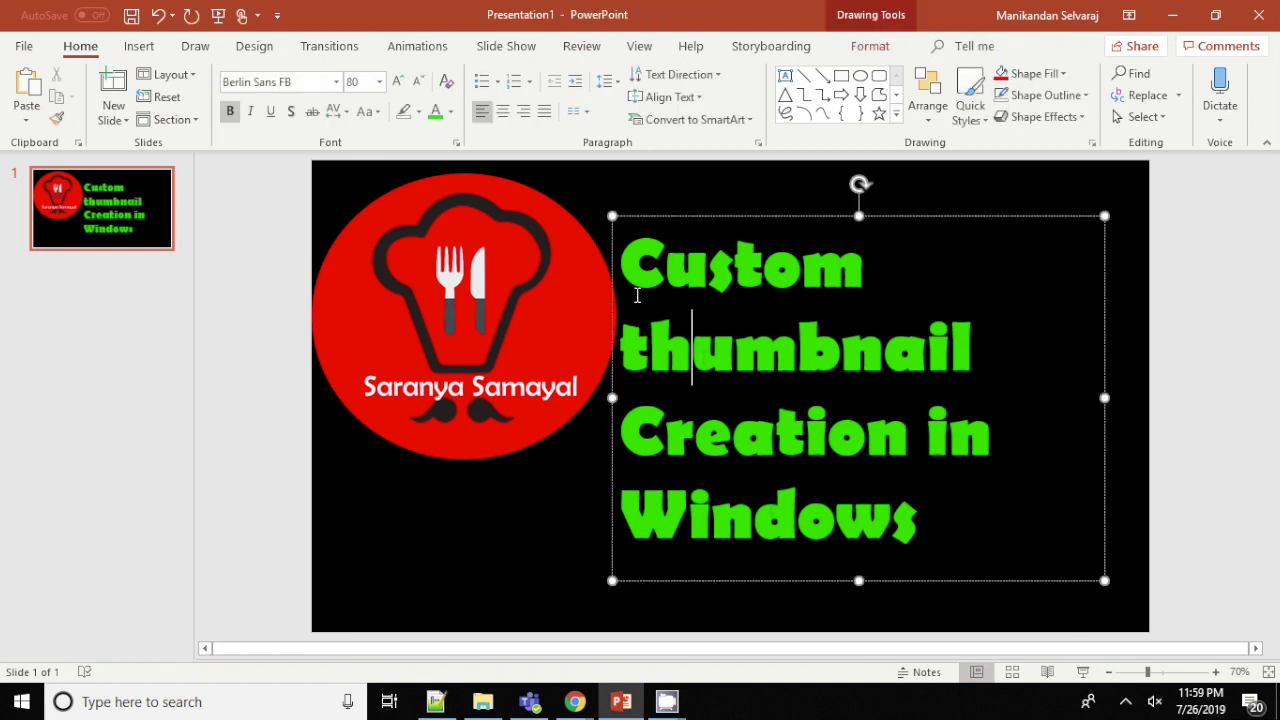
pyautogui.moveTo(614, 289); pyautogui.dragTo(614, 244)
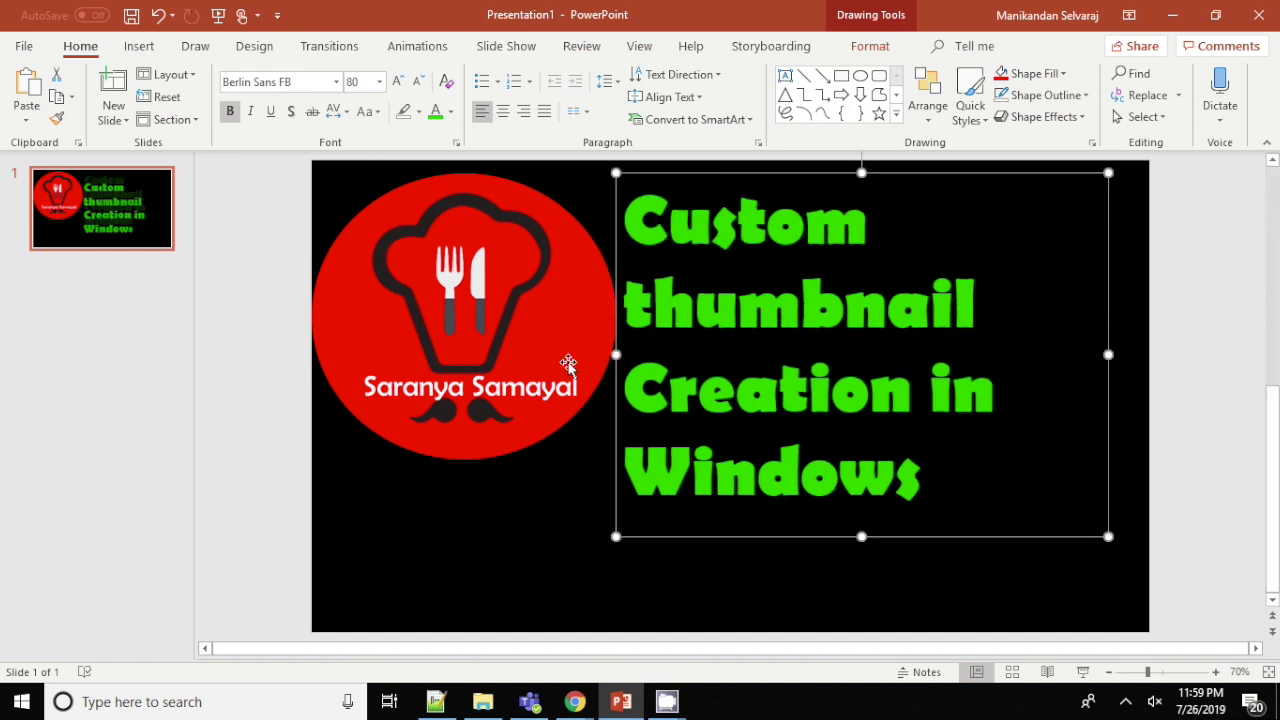
pyautogui.click(516, 533)
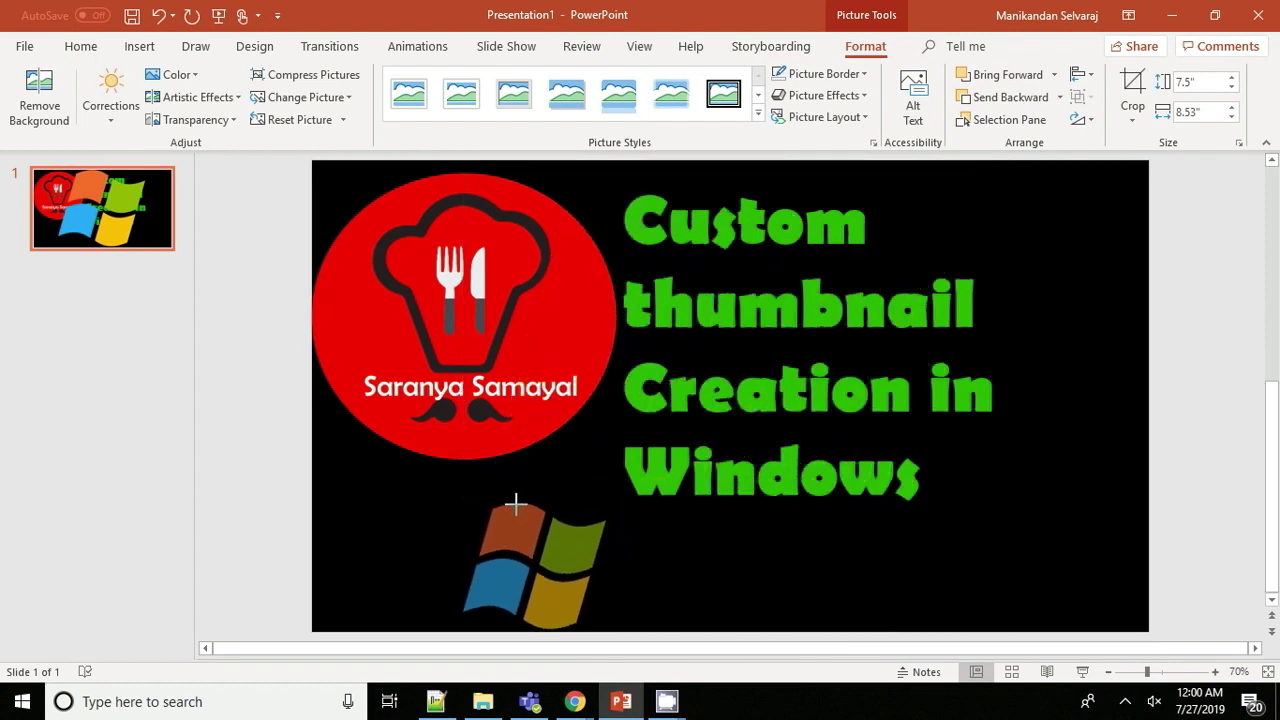
# Move the Windows logo to the slide's top-right corner and shrink it slightly
pyautogui.moveTo(558, 553); pyautogui.dragTo(990, 212)
pyautogui.moveTo(1062, 159); pyautogui.dragTo(1045, 172)
# Add a new text box below the title reading 'PowerPoint'
pyautogui.click(971, 434)
pyautogui.press('Escape')
pyautogui.click(786, 77)
pyautogui.click(598, 540)
pyautogui.write('PowerPoint')
# Enlarge the 'PowerPoint' text to 88 pt
pyautogui.hotkey('ctrl', 'a')
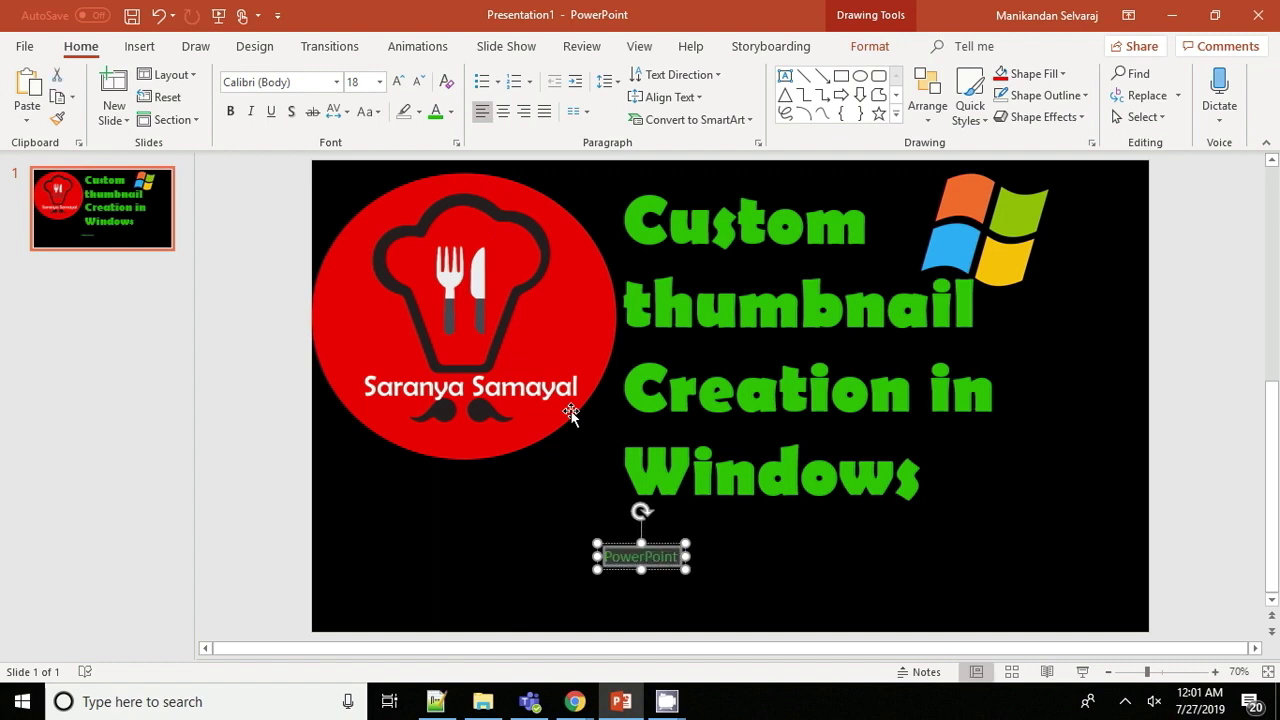
pyautogui.click(397, 81)
pyautogui.click(397, 81)
pyautogui.click(397, 81)
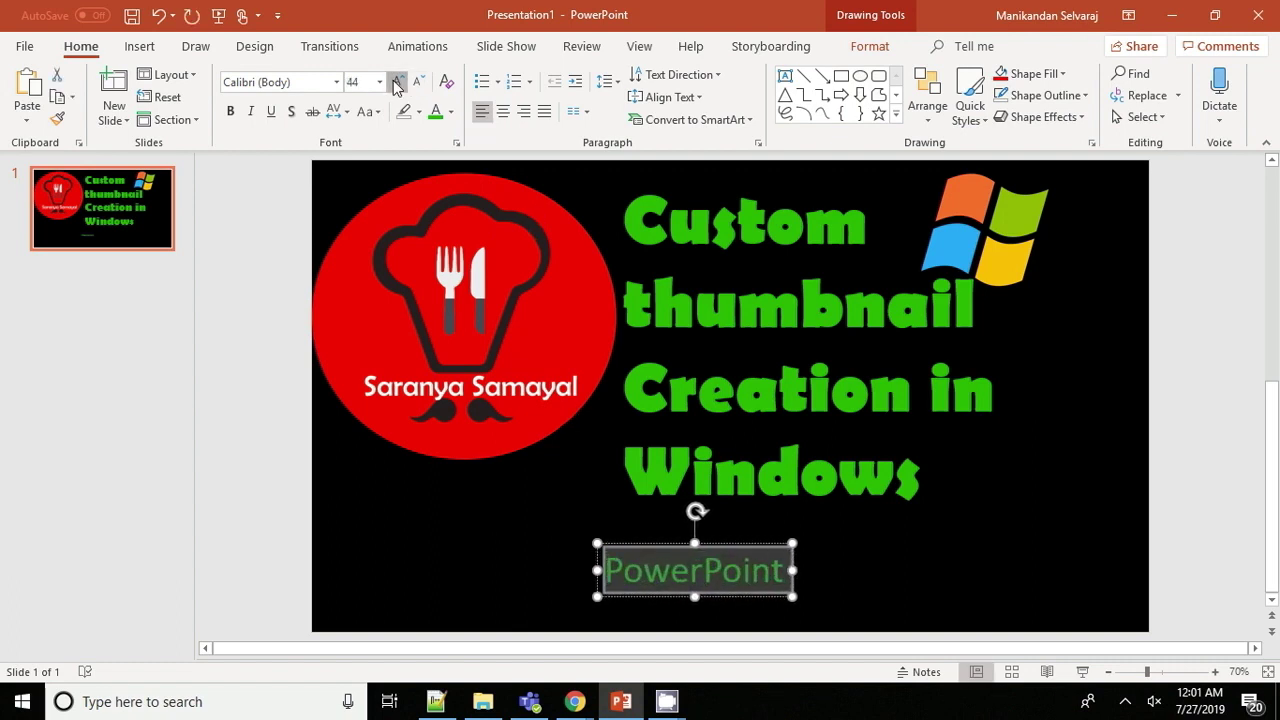
pyautogui.click(397, 81)
pyautogui.click(397, 81)
pyautogui.click(397, 81)
pyautogui.click(397, 81)
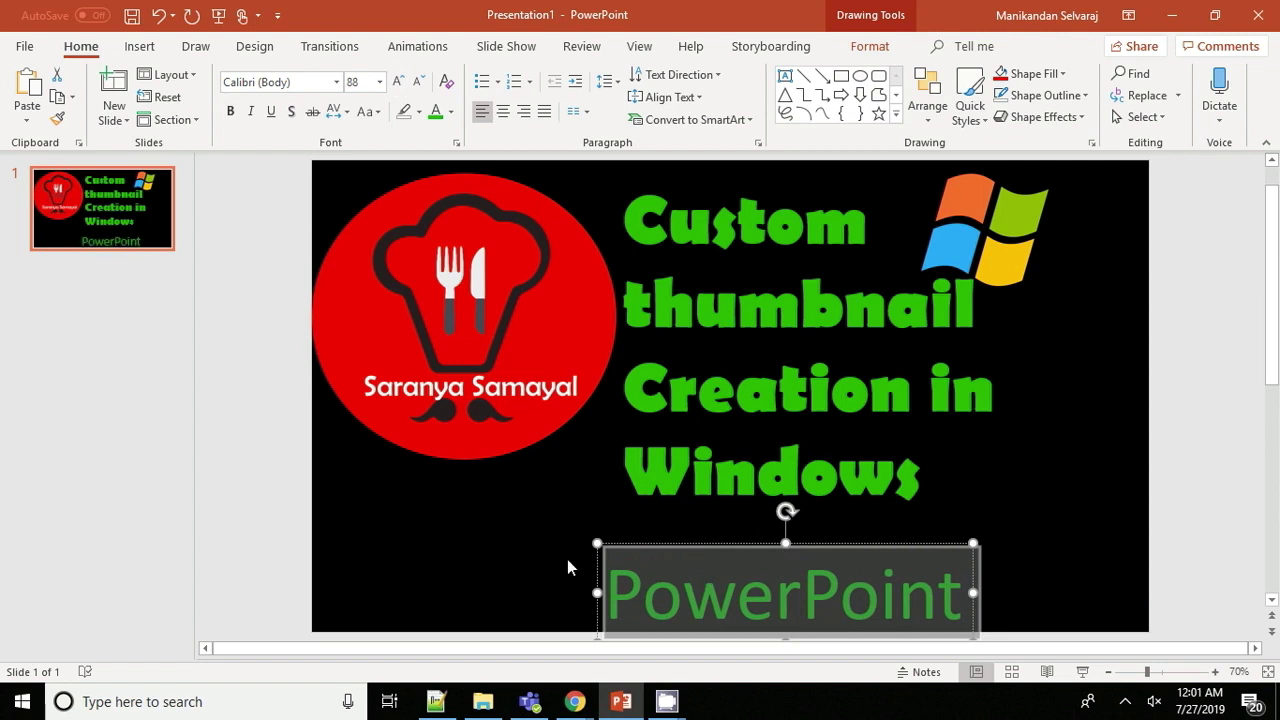
# Move the 'PowerPoint' text box up beneath the green title
pyautogui.click(567, 559)
pyautogui.click(631, 566)
pyautogui.moveTo(600, 562); pyautogui.dragTo(494, 522)
pyautogui.click(992, 541)
# Change the 'PowerPoint' text colour to white
pyautogui.doubleClick(675, 557)
pyautogui.click(451, 112)
pyautogui.click(450, 172)
pyautogui.click(993, 556)
pyautogui.doubleClick(675, 557)
pyautogui.click(451, 112)
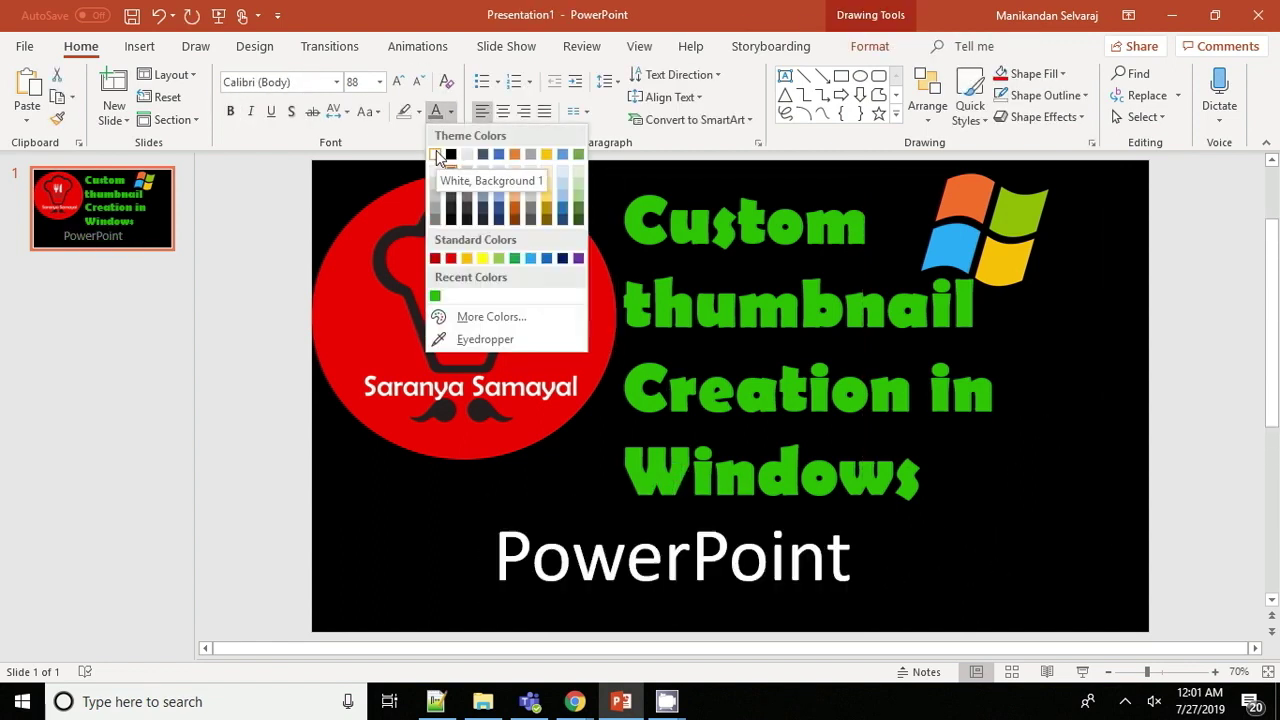
pyautogui.click(436, 154)
pyautogui.click(337, 82)
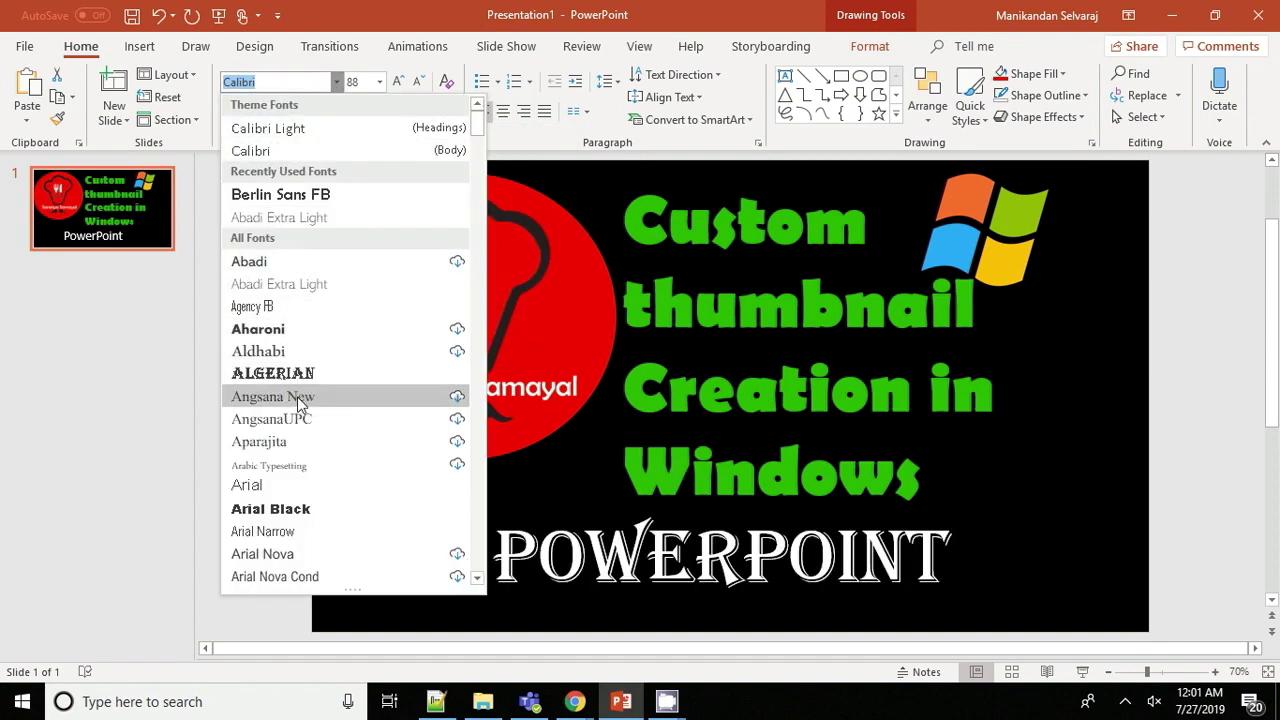
# Try Angsana New and Blackadder ITC, then set the 'PowerPoint' text to Bauhaus 93
pyautogui.click(272, 396)
pyautogui.click(337, 82)
pyautogui.scroll(-9, 286, 551)
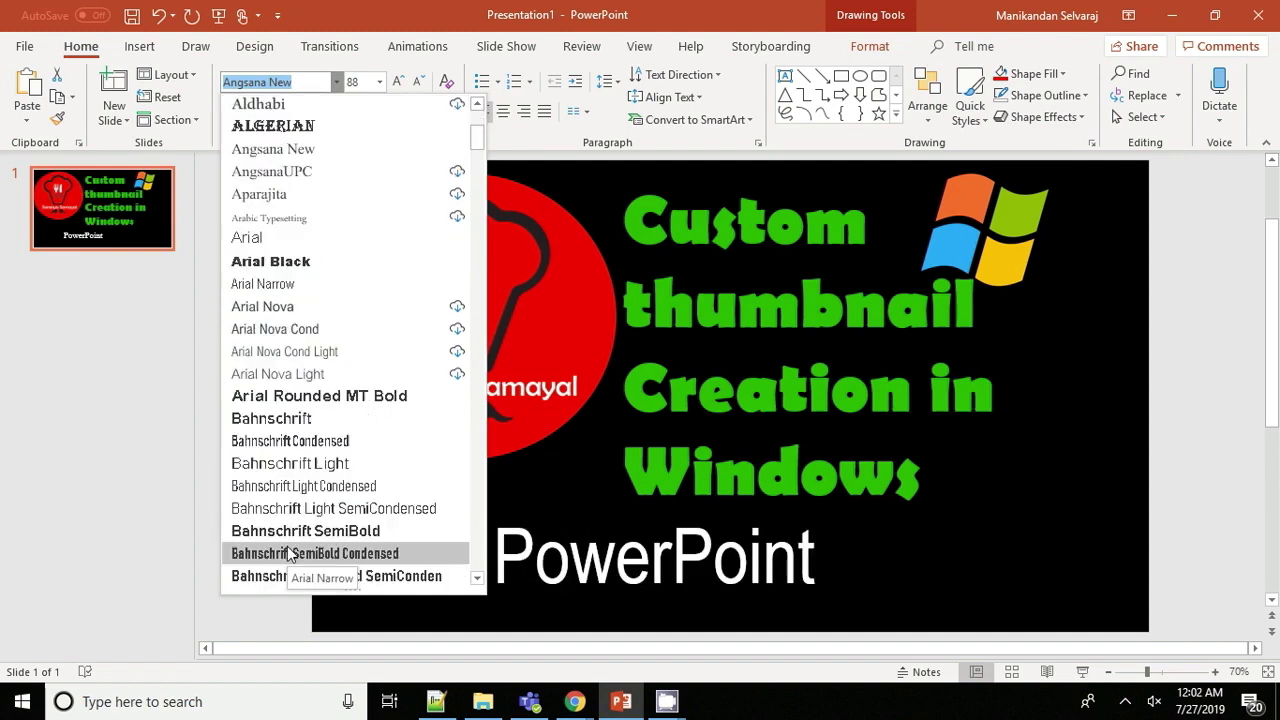
pyautogui.click(286, 558)
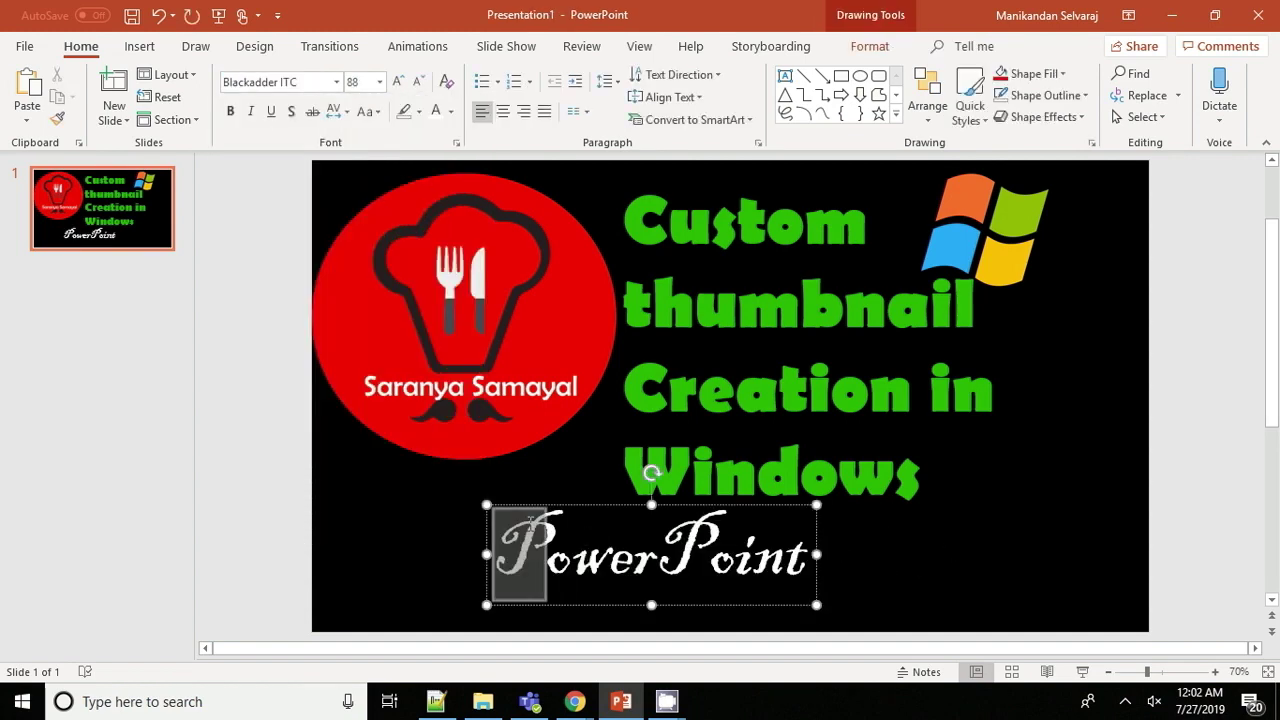
pyautogui.click(409, 561)
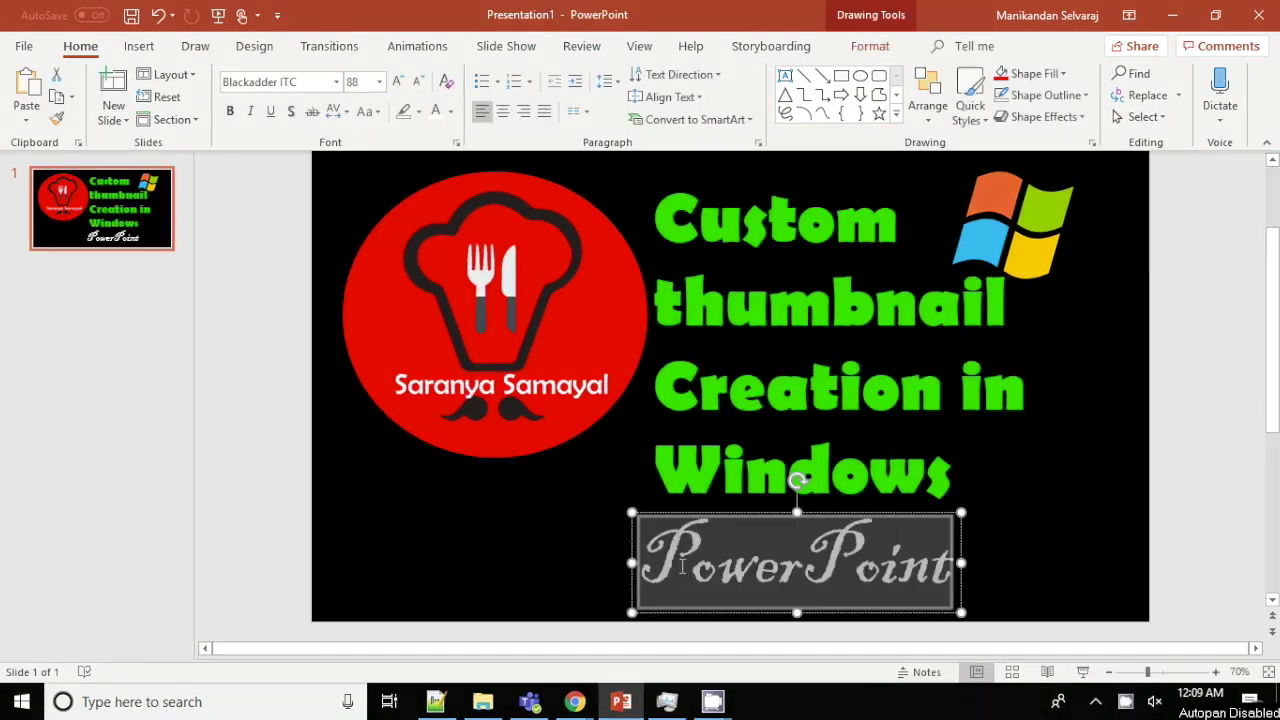
pyautogui.click(337, 81)
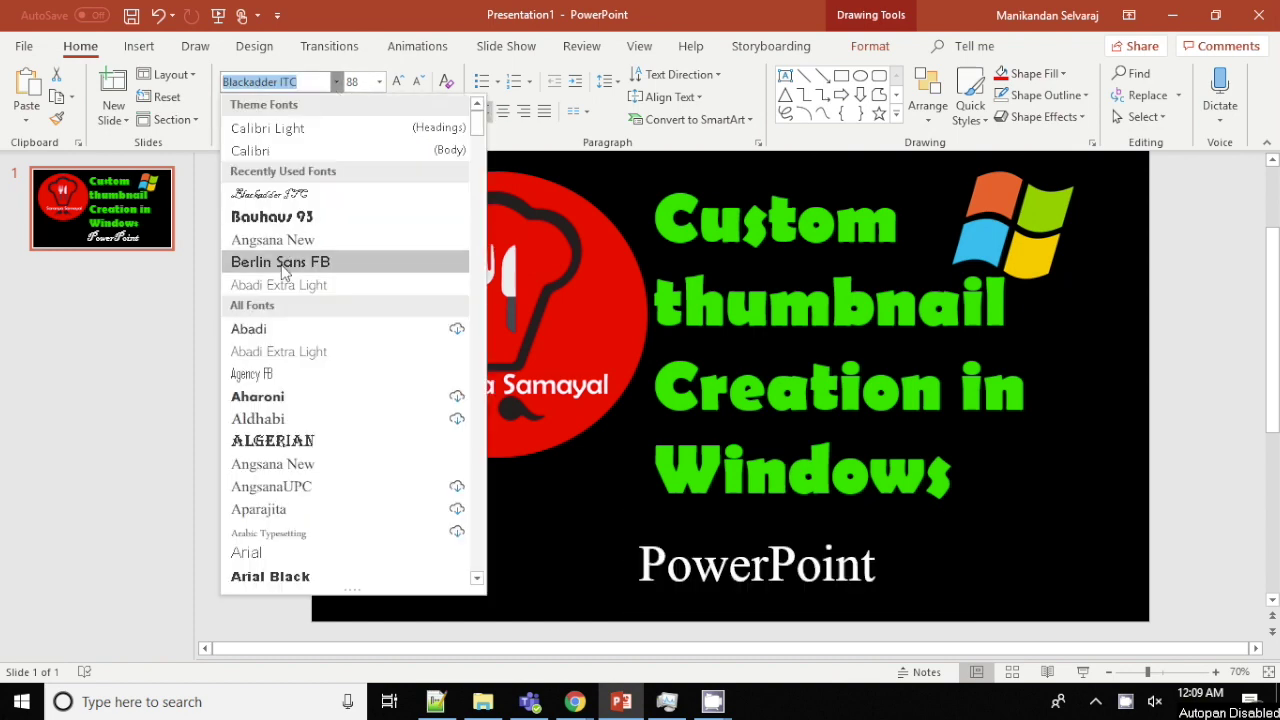
pyautogui.scroll(-10, 314, 500)
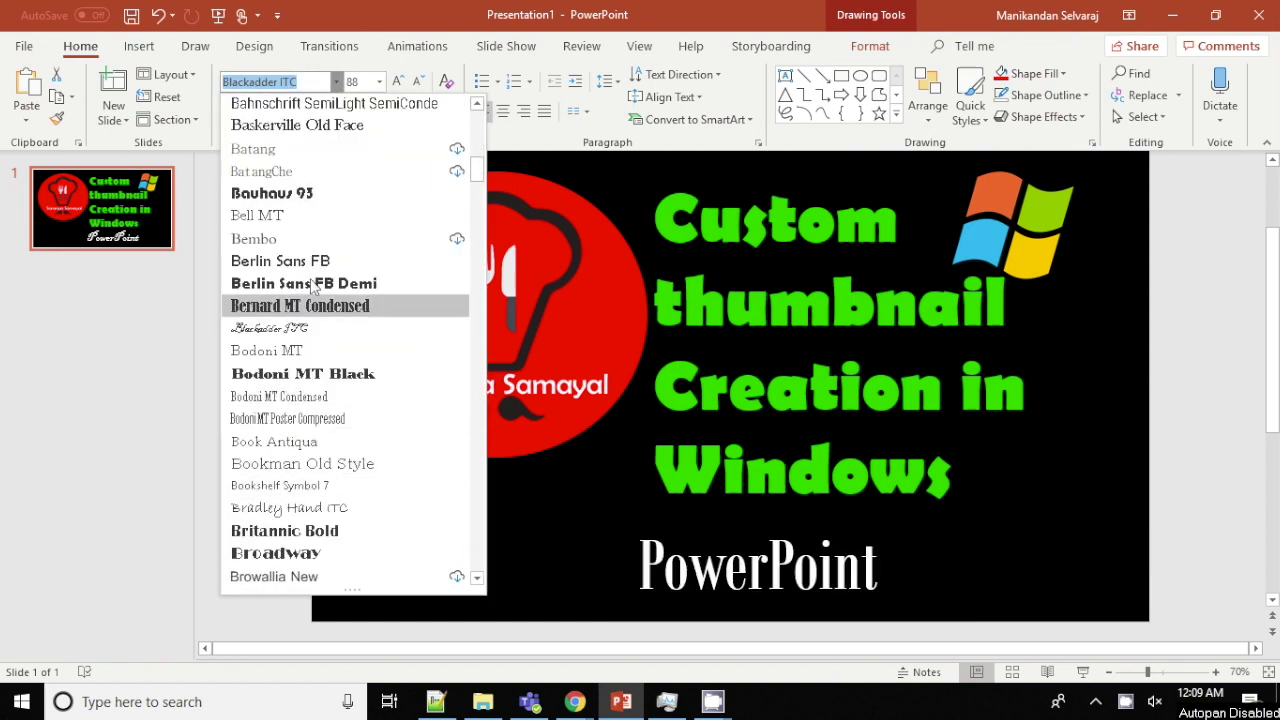
pyautogui.click(314, 203)
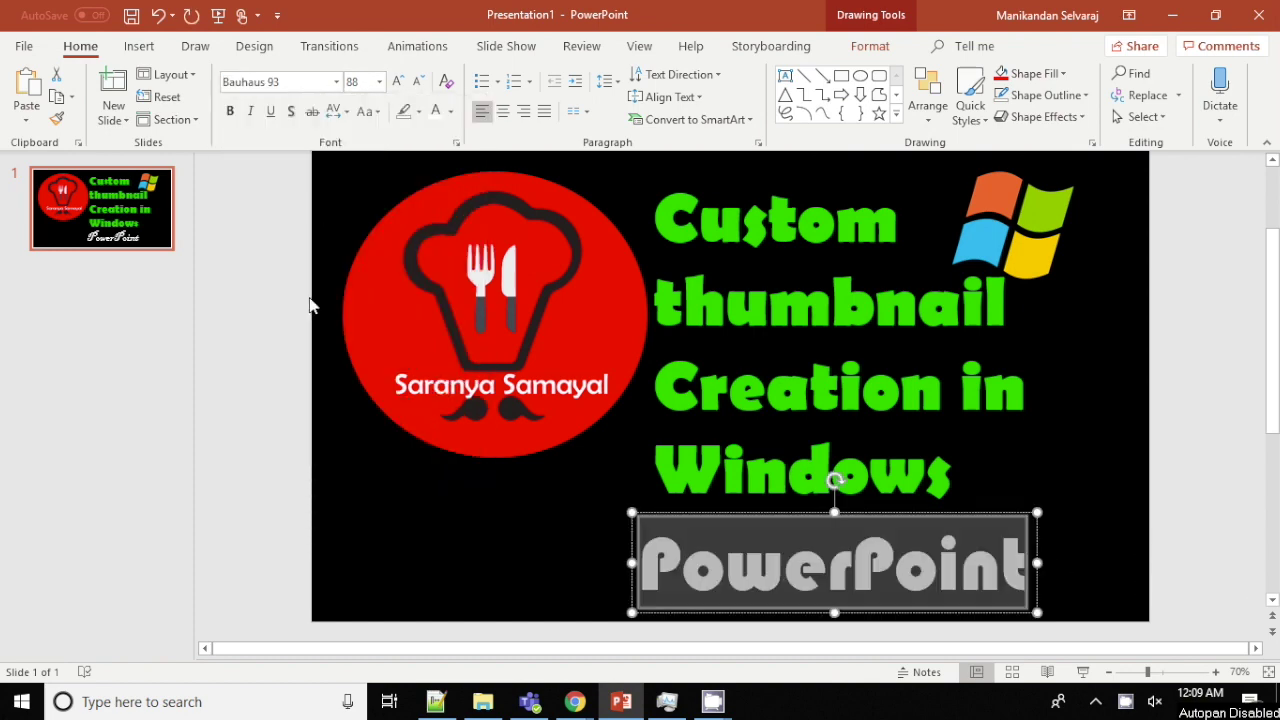
pyautogui.click(427, 526)
# Shift the 'PowerPoint' text box up and left under the title
pyautogui.click(633, 547)
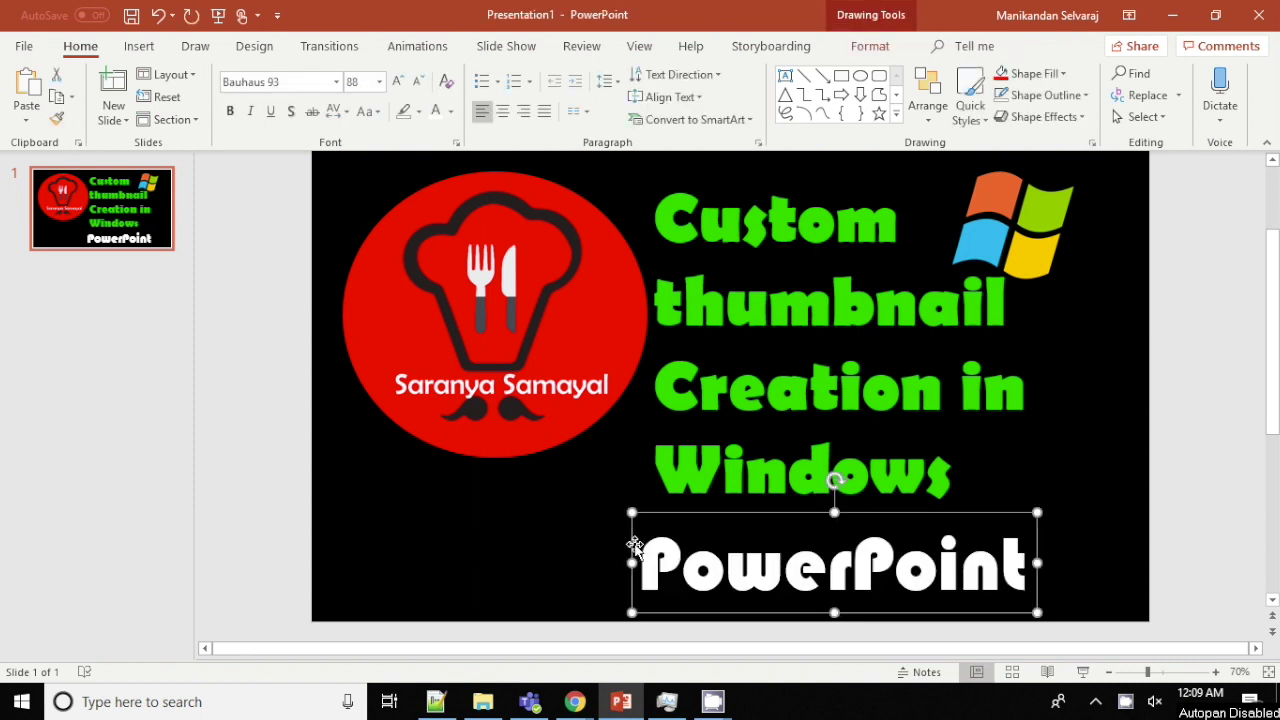
pyautogui.moveTo(628, 534); pyautogui.dragTo(610, 518)
pyautogui.click(547, 538)
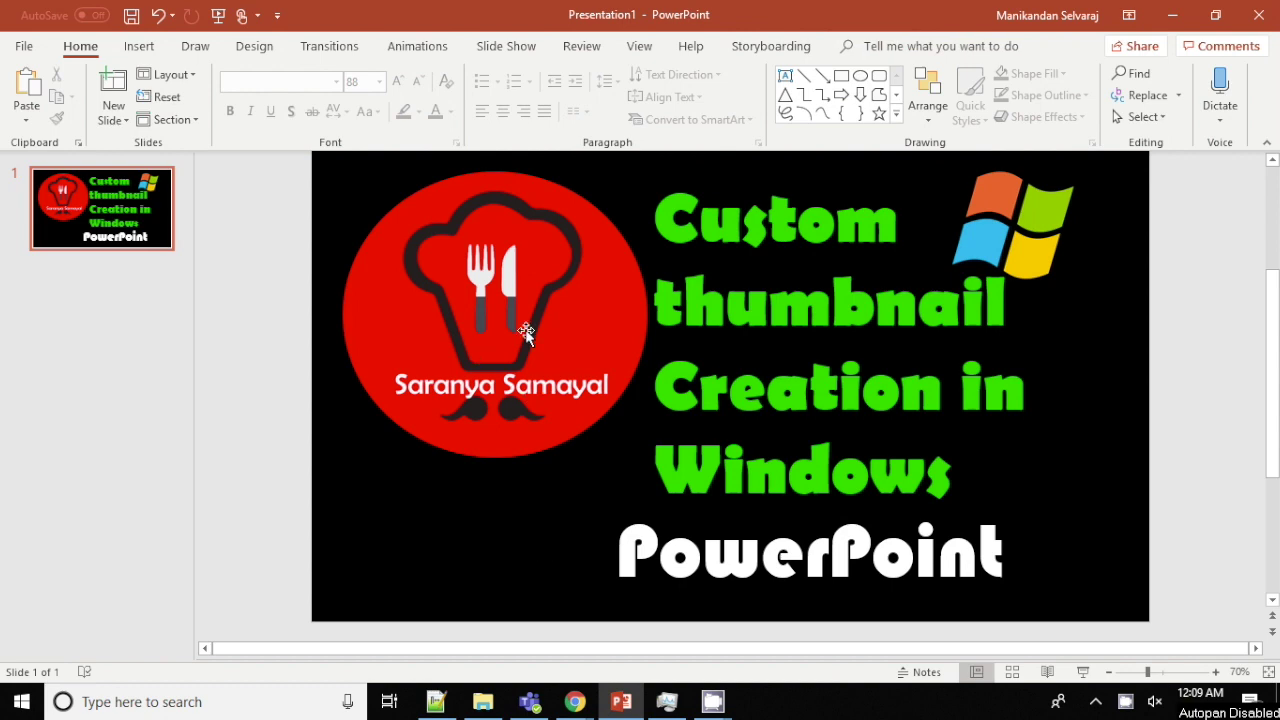
# Drag p.png from the Desktop's logo folder in File Explorer onto the slide
pyautogui.click(477, 705)
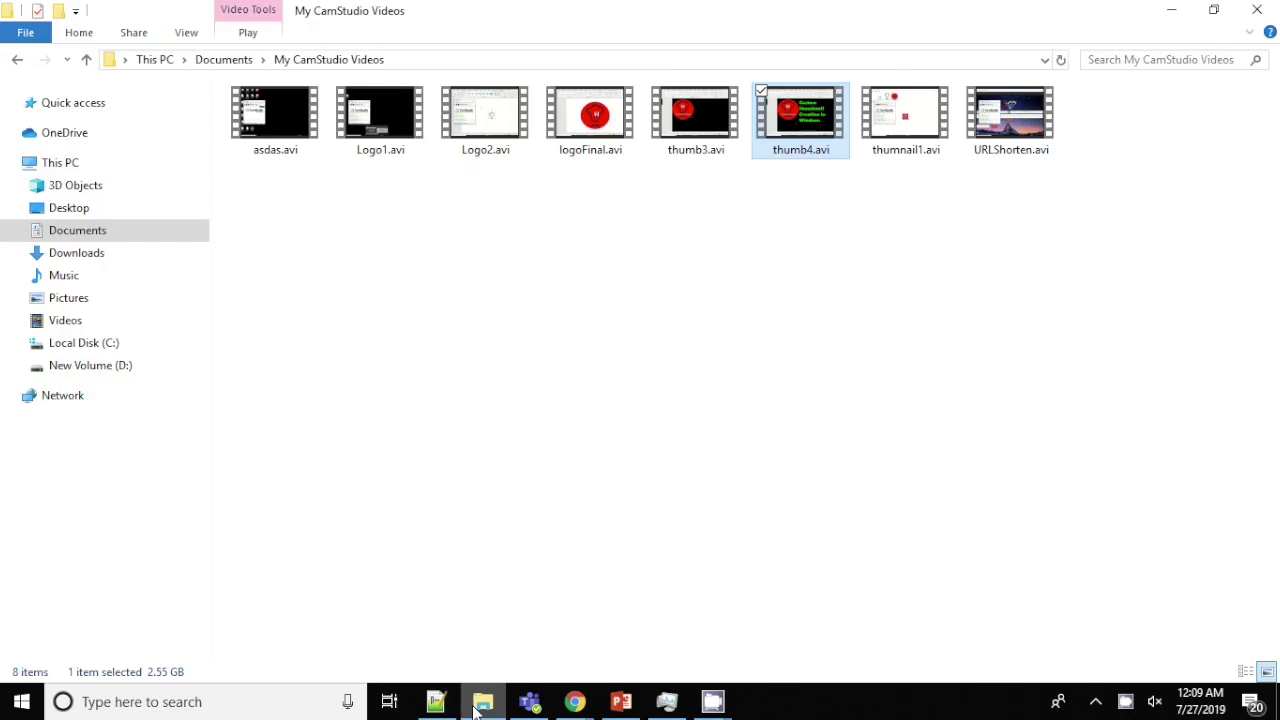
pyautogui.click(100, 208)
pyautogui.doubleClick(274, 194)
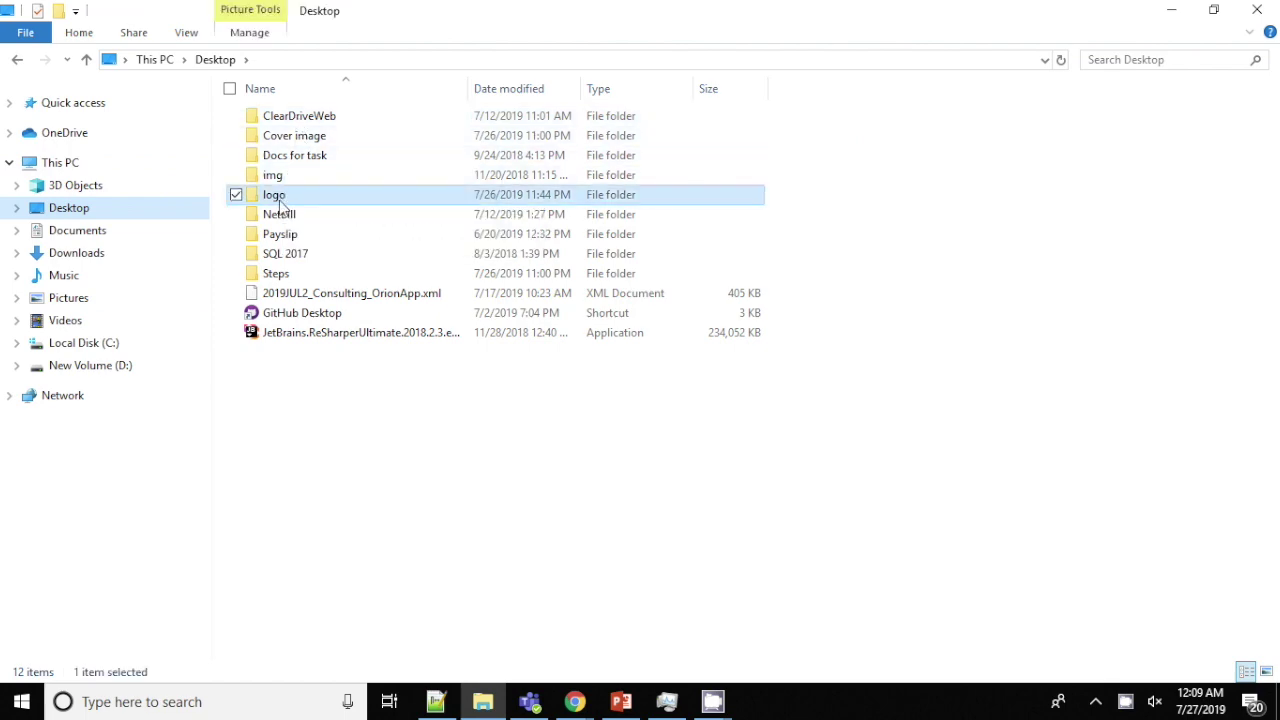
pyautogui.moveTo(576, 140); pyautogui.dragTo(566, 554)
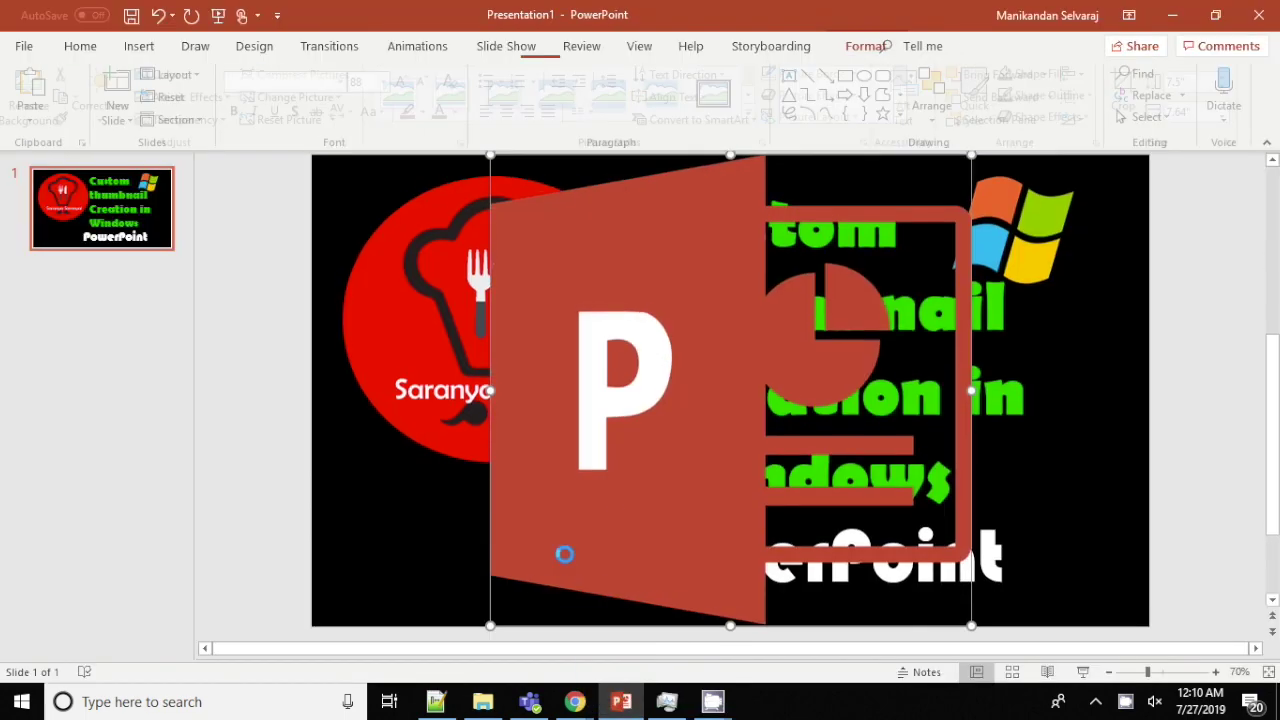
# Shrink the PowerPoint icon to 1.58" by 1.61" and place it left of the white caption
pyautogui.moveTo(970, 162); pyautogui.dragTo(535, 545)
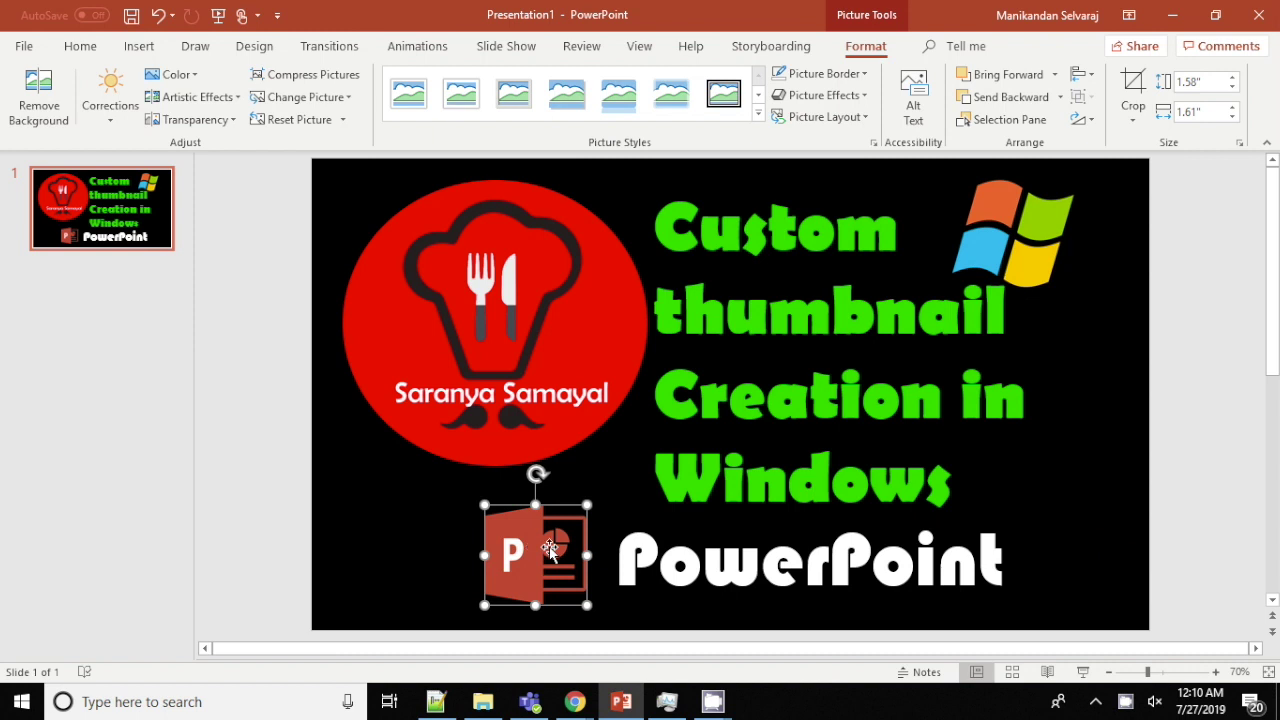
pyautogui.click(1031, 432)
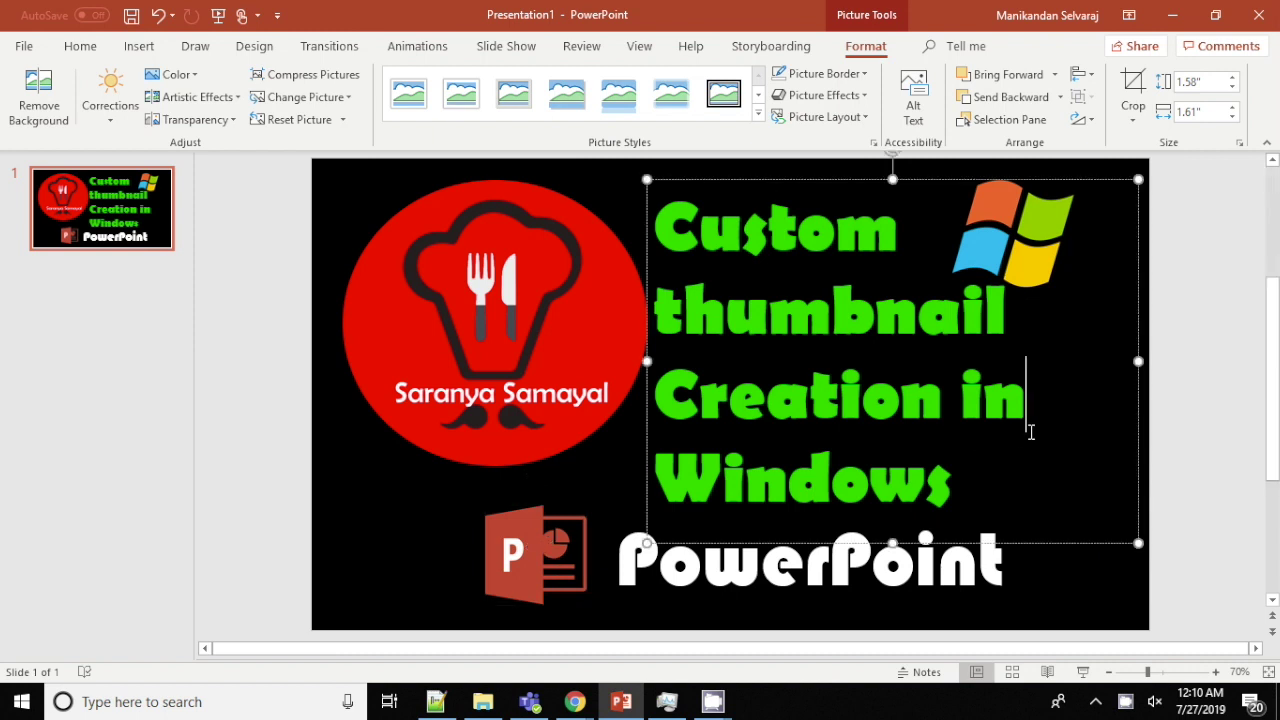
pyautogui.click(424, 498)
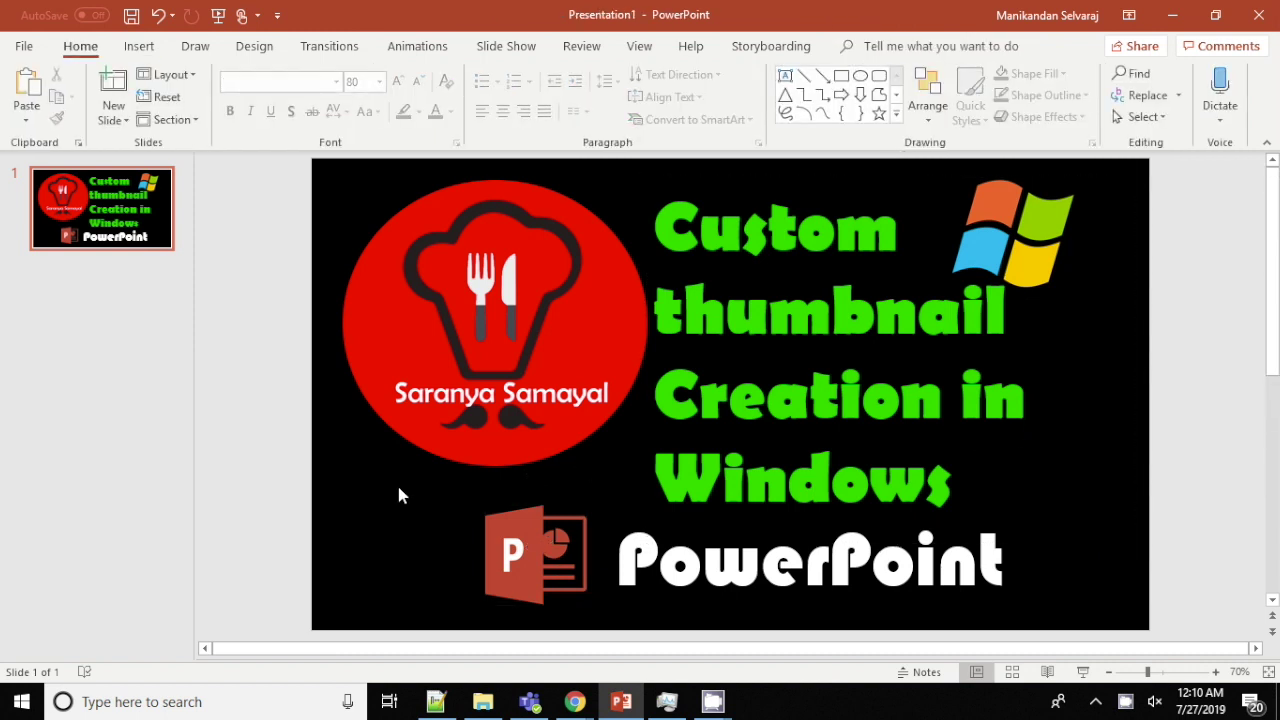